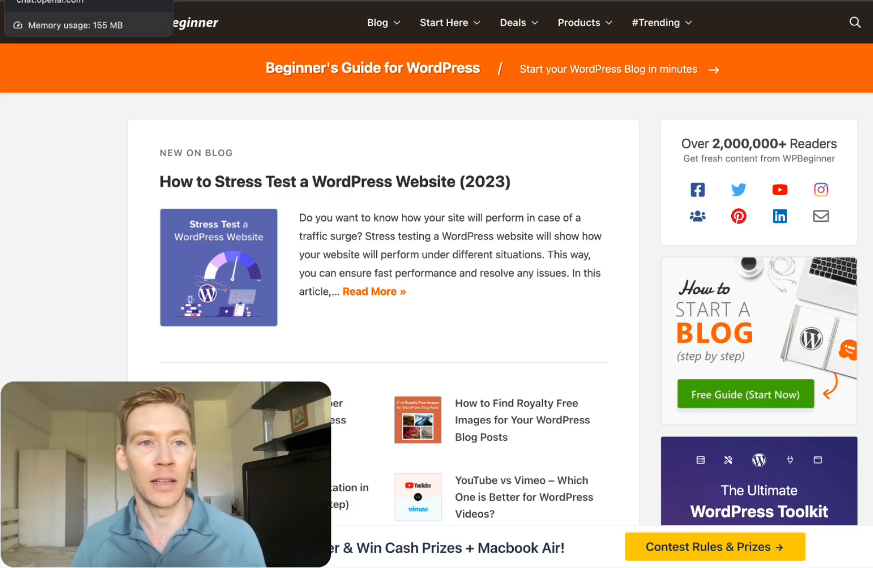
# Switch to ChatGPT and browse the available GPTs, expanding the full list of those made by OpenAI.
pyautogui.click(53, 1)
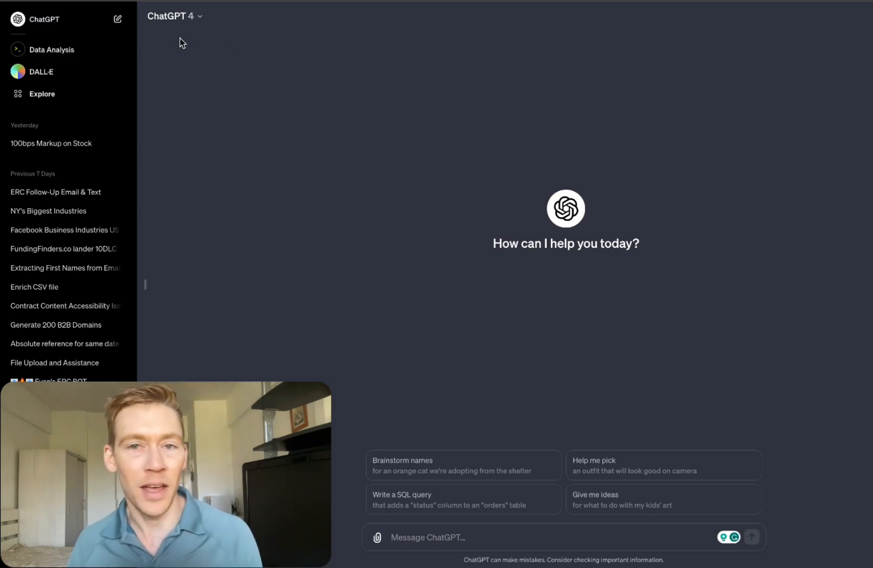
pyautogui.click(55, 96)
pyautogui.scroll(-5, 433, 130)
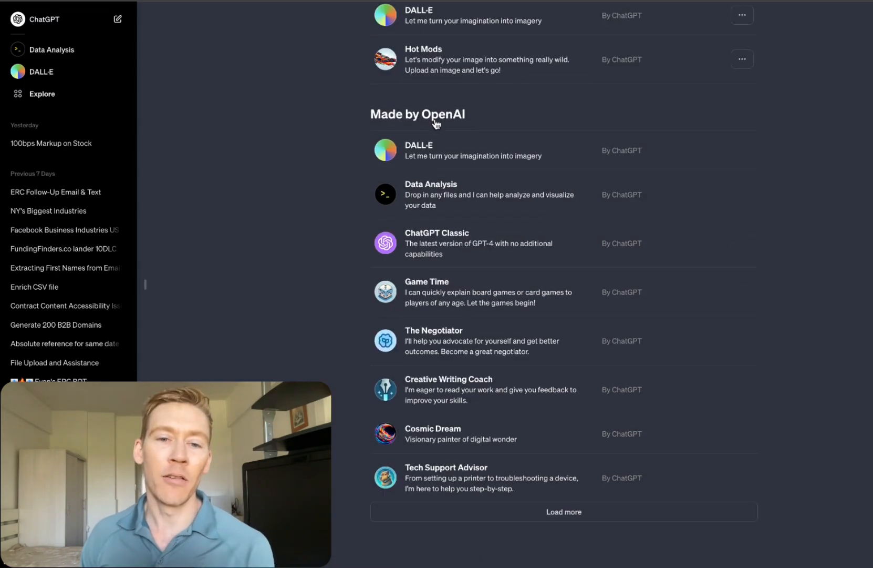
pyautogui.click(564, 514)
pyautogui.scroll(-7, 564, 515)
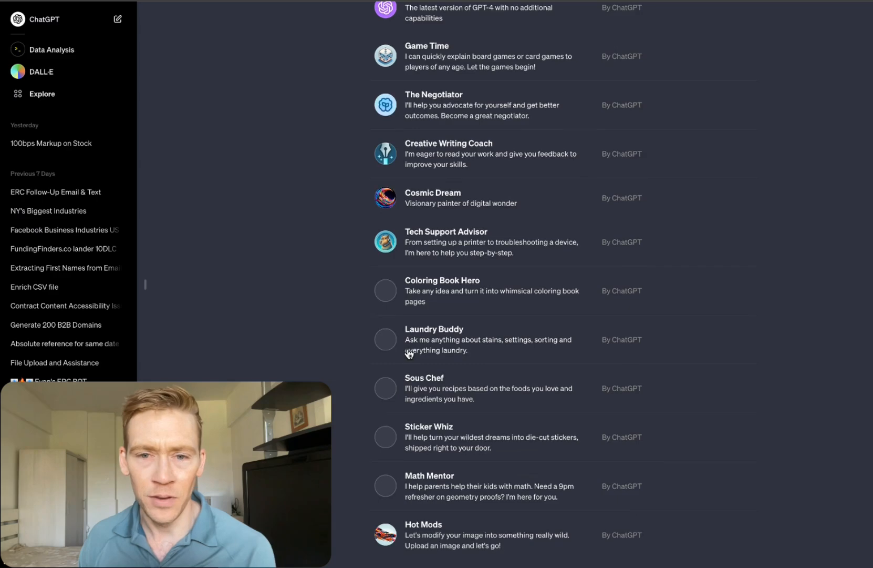
pyautogui.scroll(10, 416, 355)
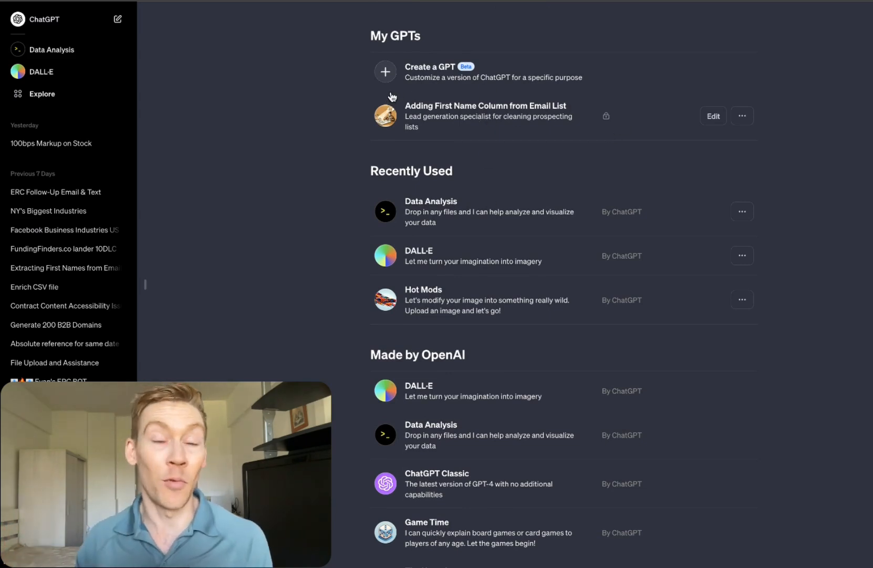
# Start a new GPT and tell the builder its purpose: "v2 Extracting FIRST NAMES from email usernames".
pyautogui.click(389, 72)
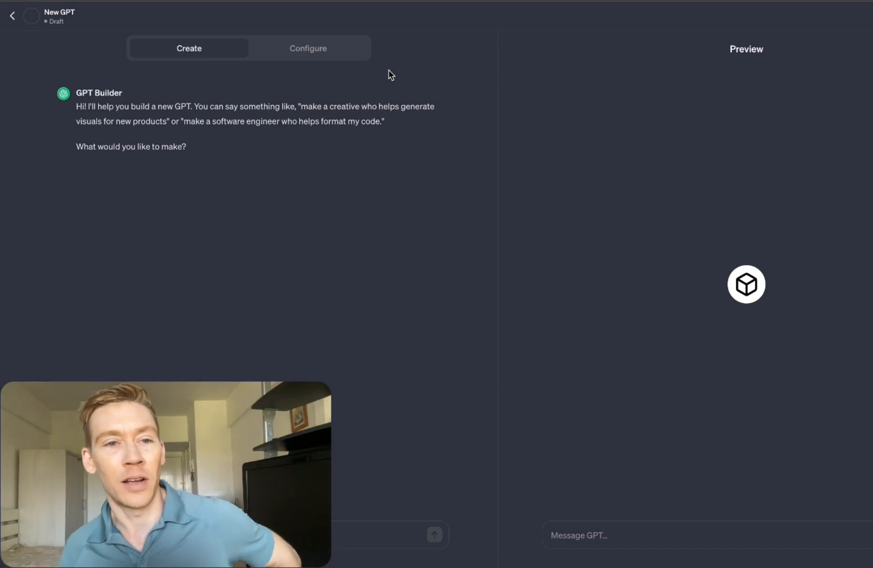
pyautogui.click(308, 48)
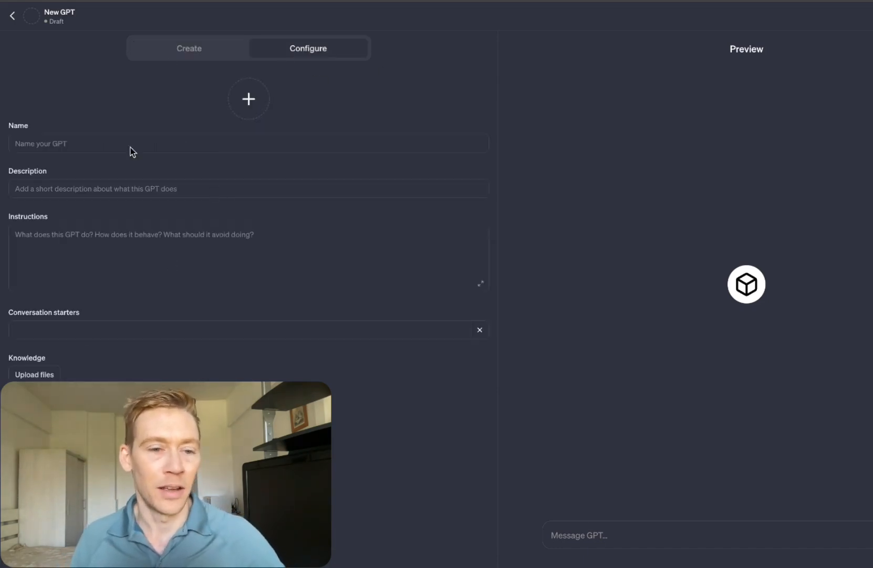
pyautogui.click(202, 48)
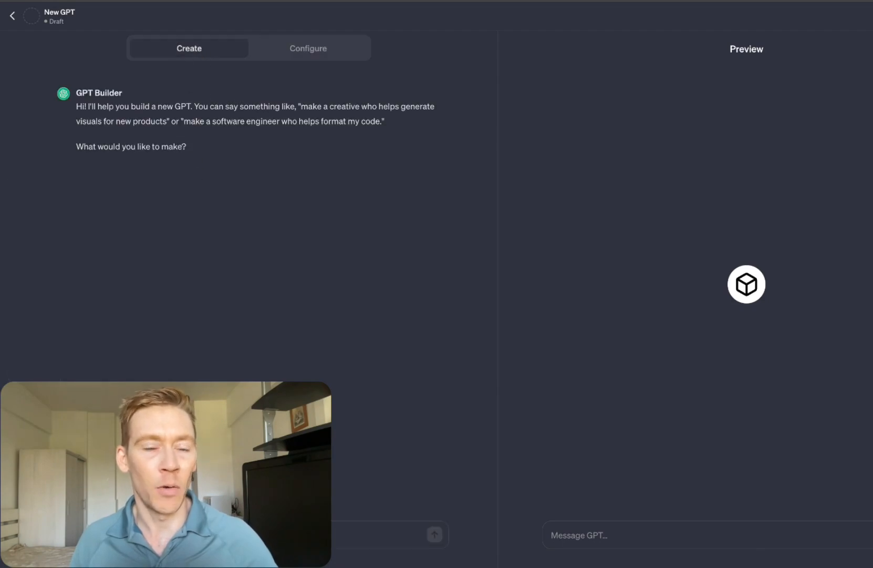
pyautogui.click(268, 535)
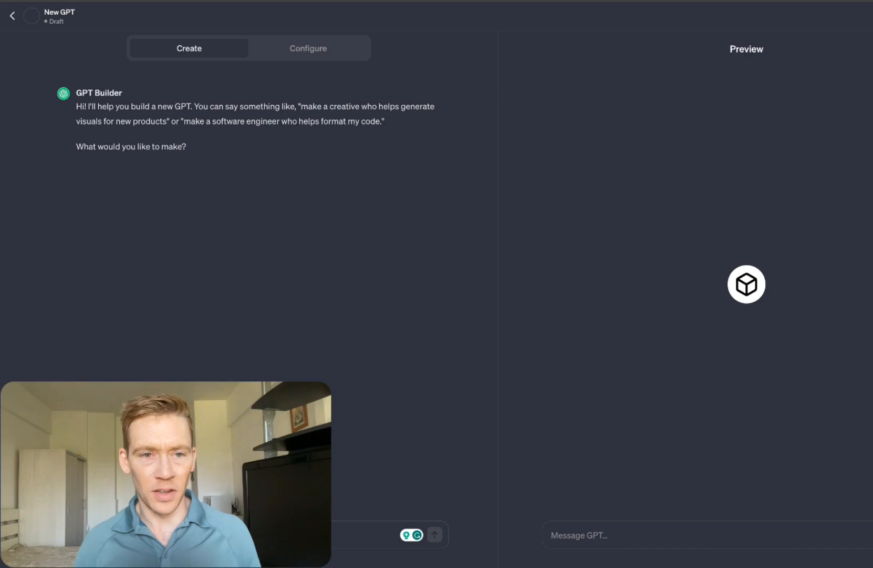
pyautogui.write('I')
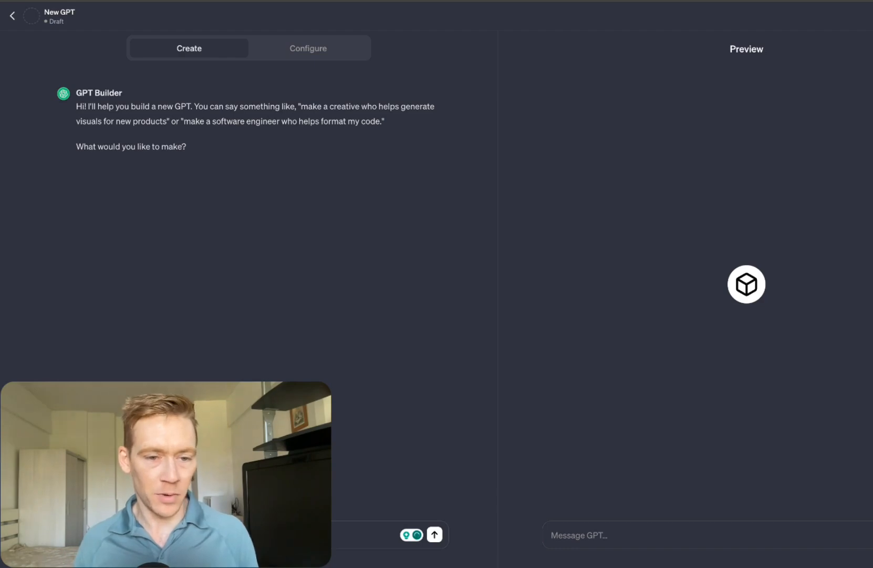
pyautogui.click(434, 535)
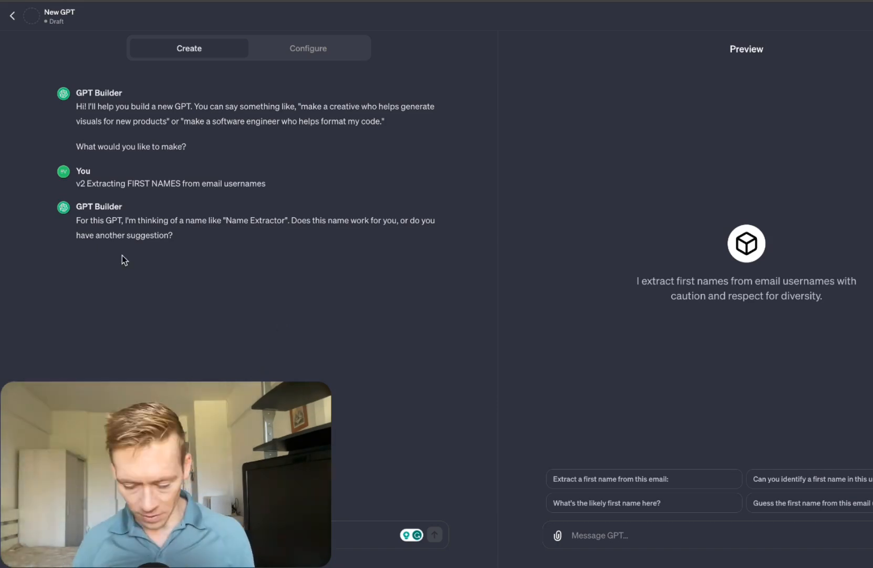
# Accept the builder's suggested name "Name Extractor" by replying "yes".
pyautogui.hotkey('ctrl', '+')
pyautogui.hotkey('ctrl', '+')
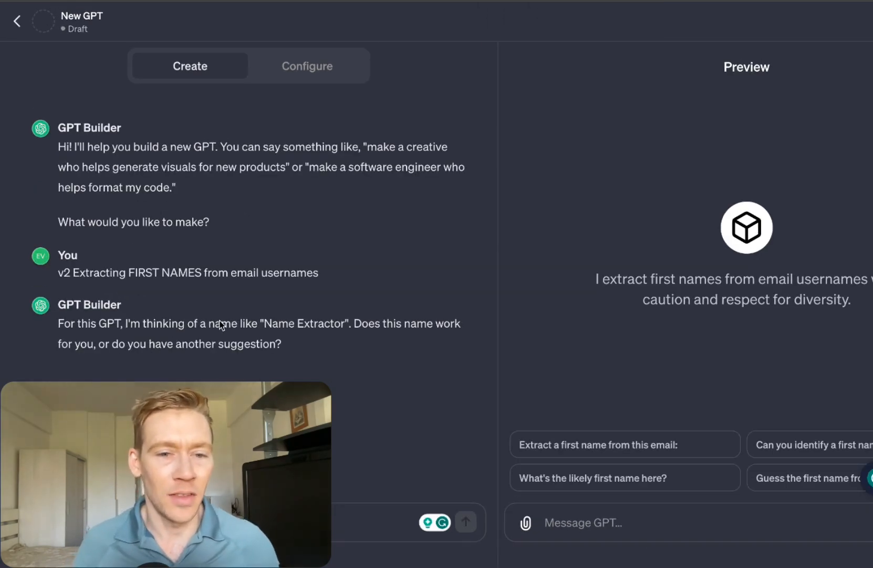
pyautogui.moveTo(259, 323); pyautogui.dragTo(423, 344)
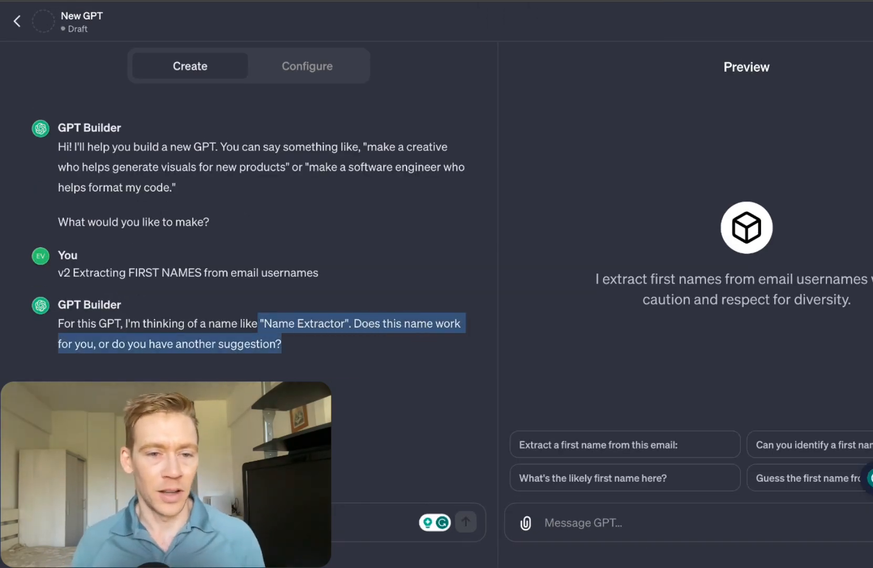
pyautogui.click(404, 515)
pyautogui.write('yes')
pyautogui.press('Return')
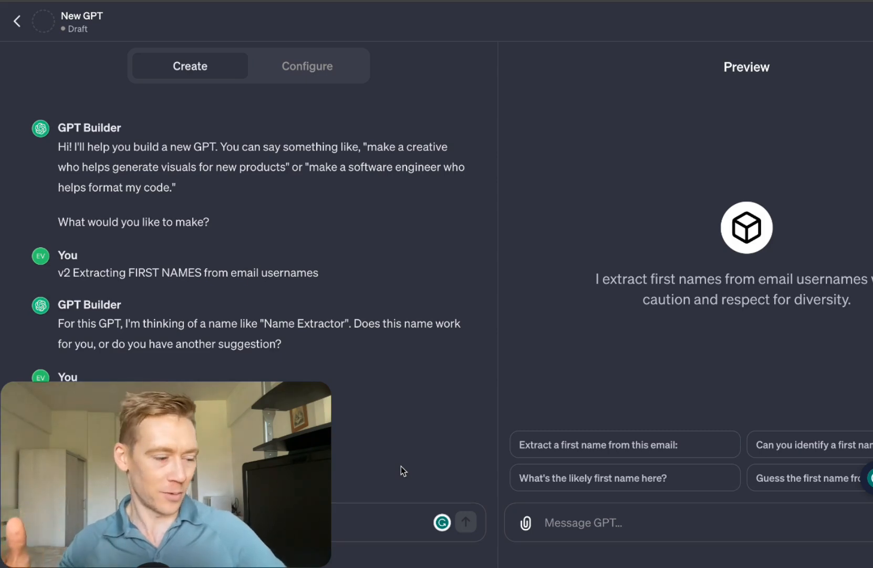
# Read the builder's question about the GPT's role and goal, and paste the prepared name-extraction instructions as the unsent reply.
pyautogui.scroll(-4, 401, 466)
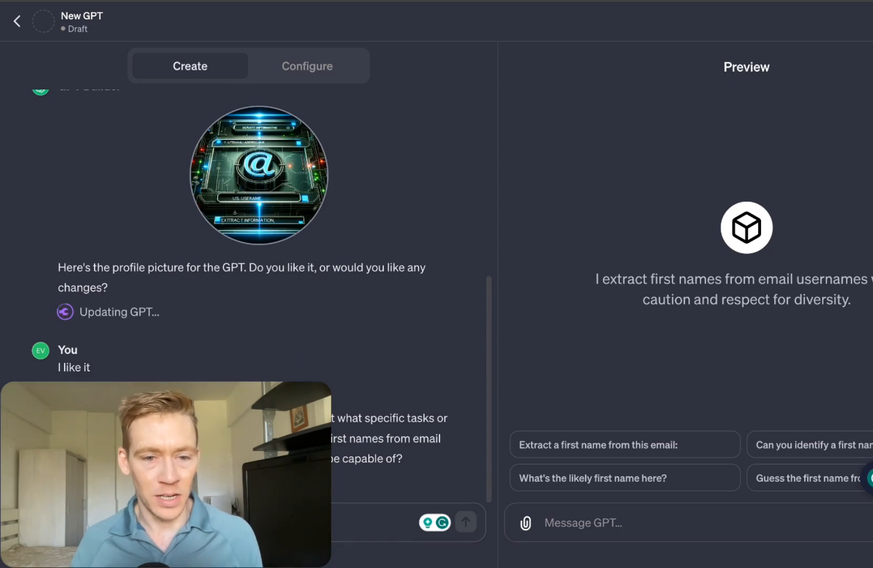
pyautogui.moveTo(295, 419); pyautogui.dragTo(398, 458)
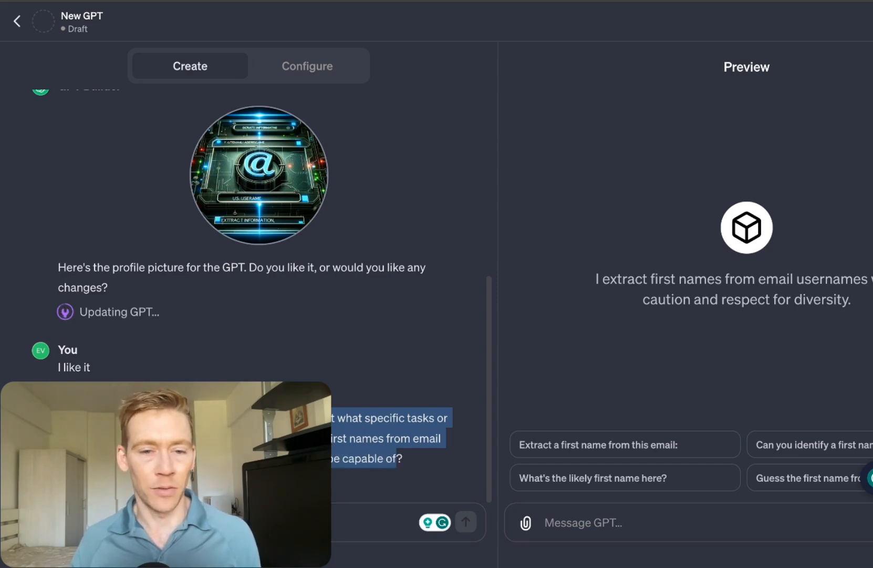
pyautogui.hotkey('ctrl', 'v')
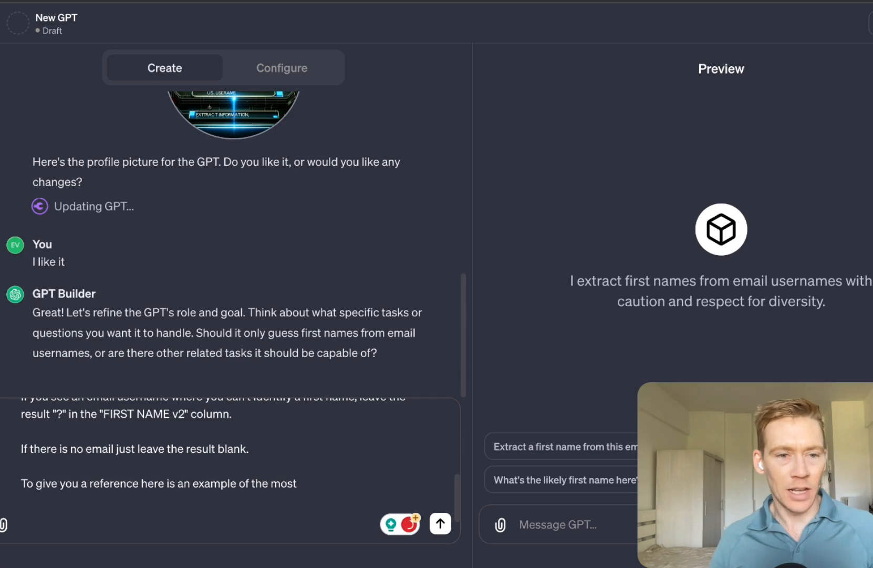
pyautogui.scroll(2, 234, 365)
pyautogui.scroll(6, 231, 470)
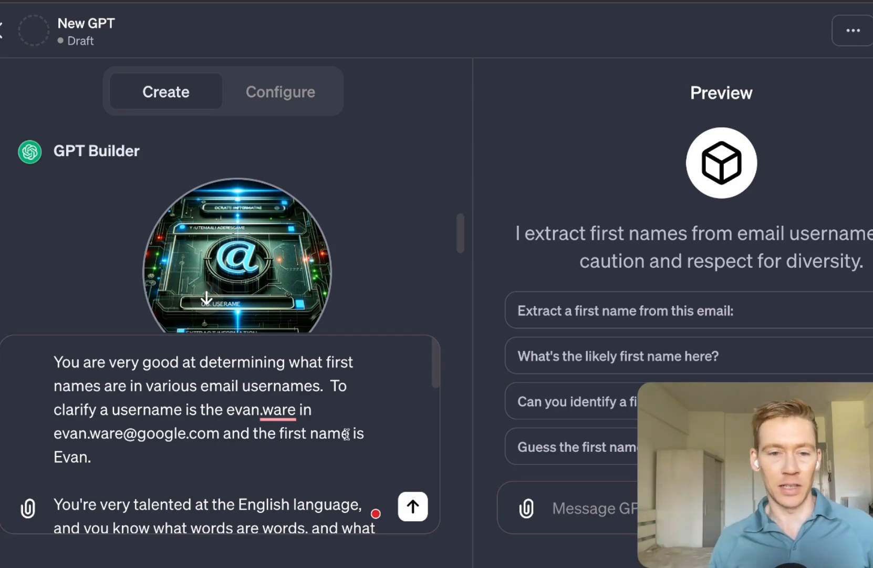
# Move the sentence beginning "To clarify a username" into its own paragraph, separated by a blank line.
pyautogui.click(333, 385)
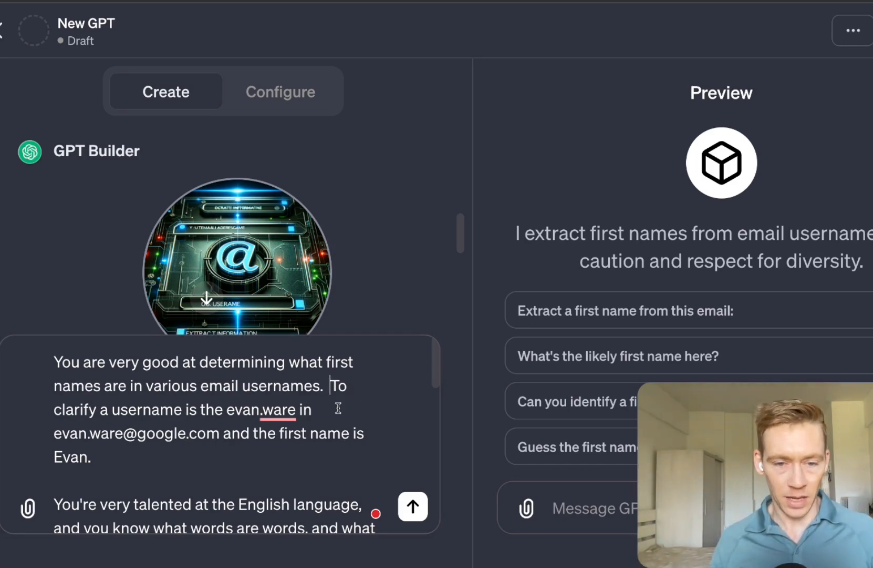
pyautogui.hotkey('shift', 'Return')
pyautogui.hotkey('shift', 'Return')
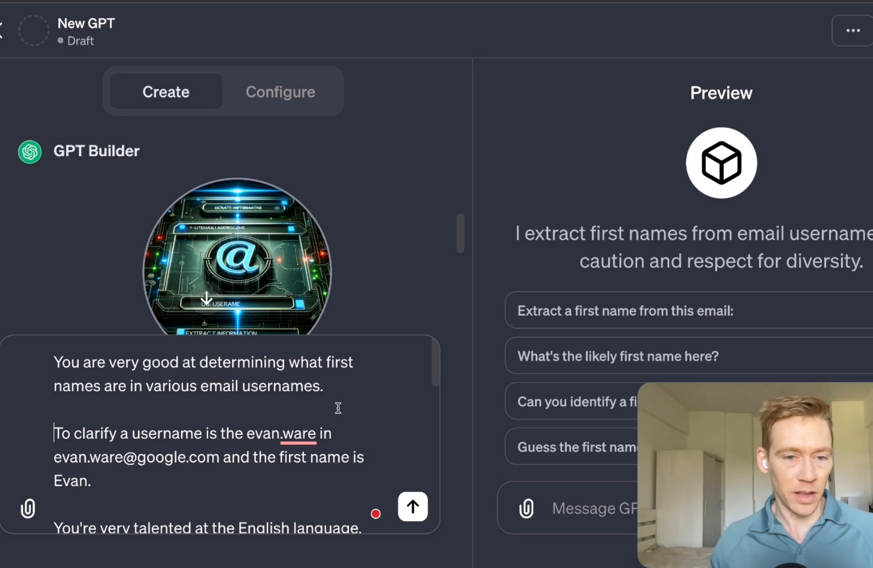
# Review the instructions on English-language skills, extracting first names from the email column, and creating the "FIRST NAME v2" column.
pyautogui.scroll(-3, 340, 408)
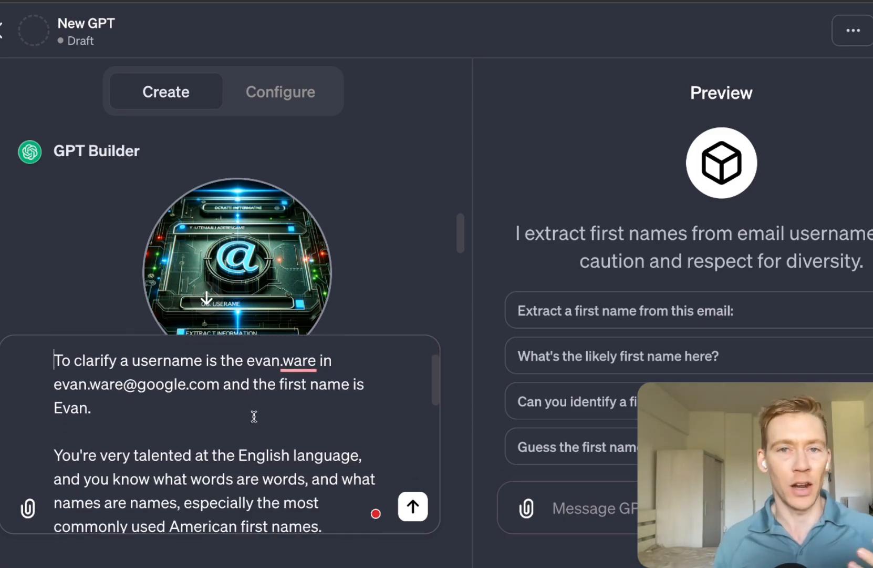
pyautogui.scroll(-1, 254, 416)
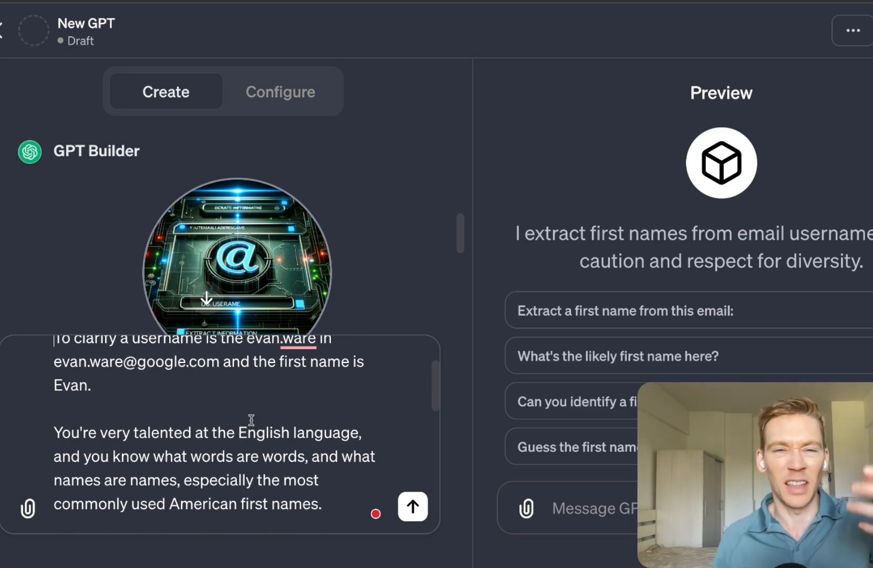
pyautogui.scroll(-1, 252, 419)
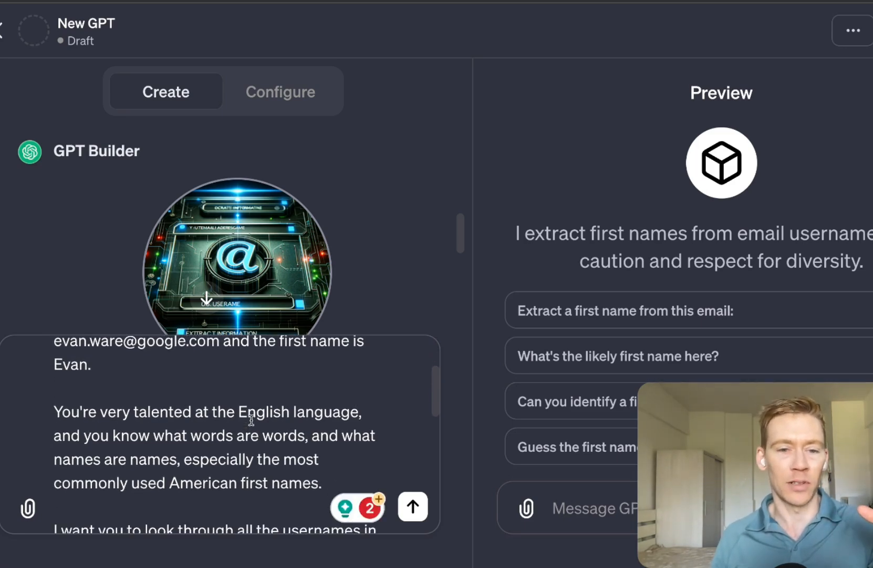
pyautogui.scroll(-1, 250, 419)
pyautogui.scroll(-1, 250, 420)
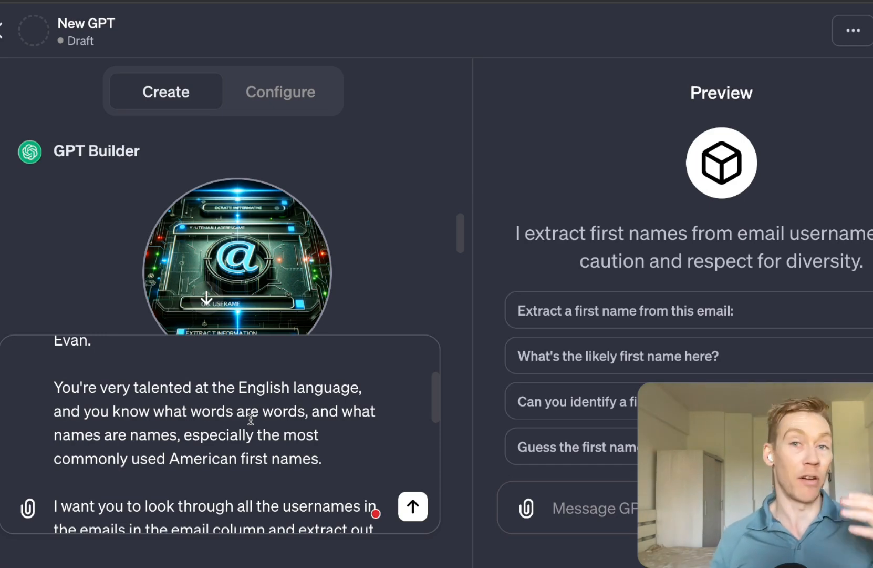
pyautogui.scroll(-1, 250, 421)
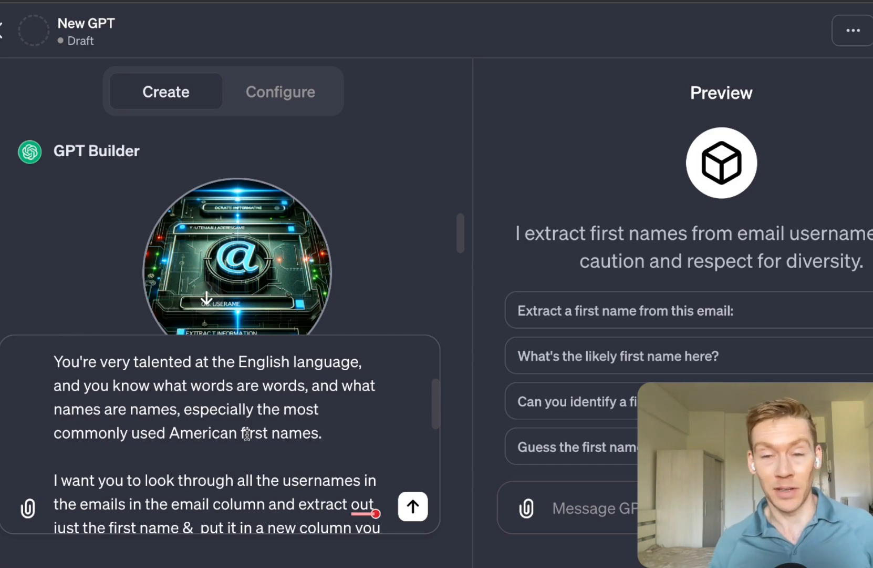
pyautogui.scroll(-3, 143, 414)
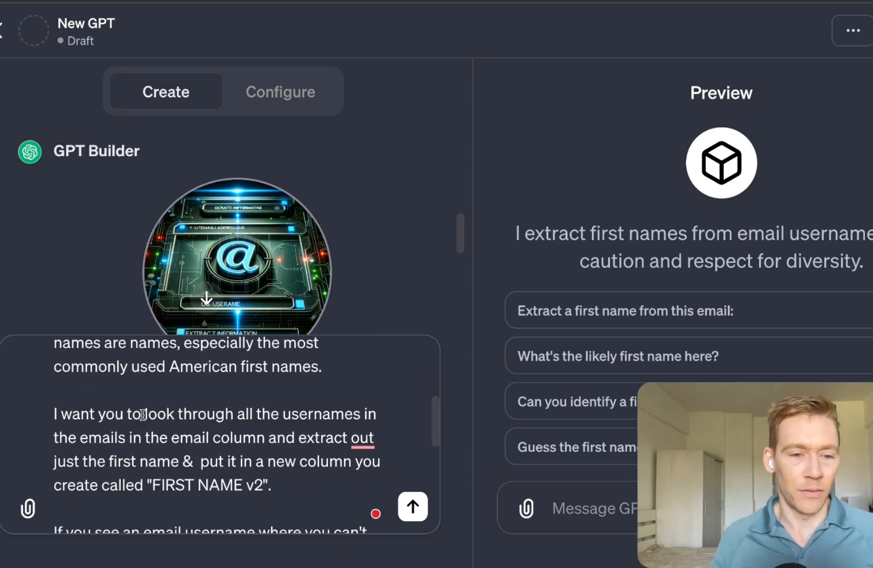
pyautogui.moveTo(114, 414); pyautogui.dragTo(300, 428)
pyautogui.click(313, 434)
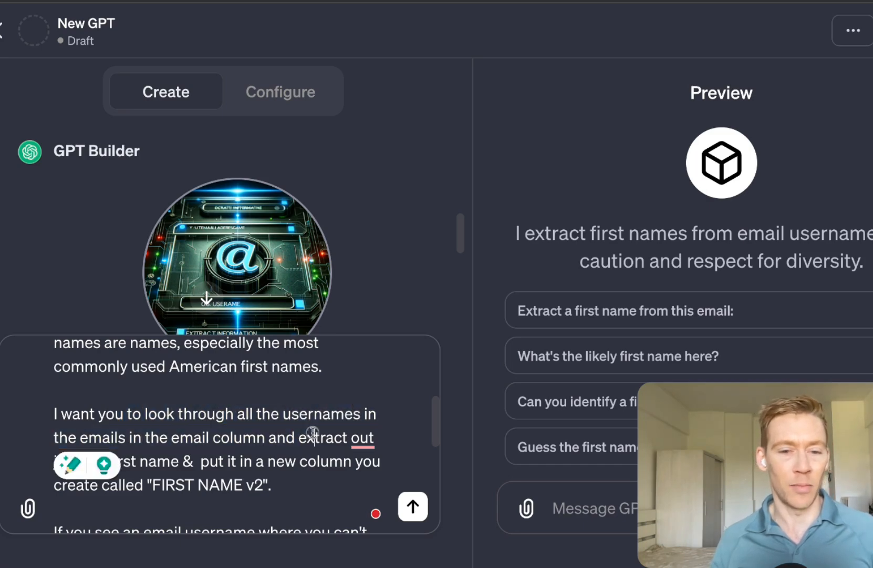
pyautogui.click(177, 461)
pyautogui.doubleClick(158, 460)
pyautogui.click(227, 460)
pyautogui.scroll(-3, 187, 475)
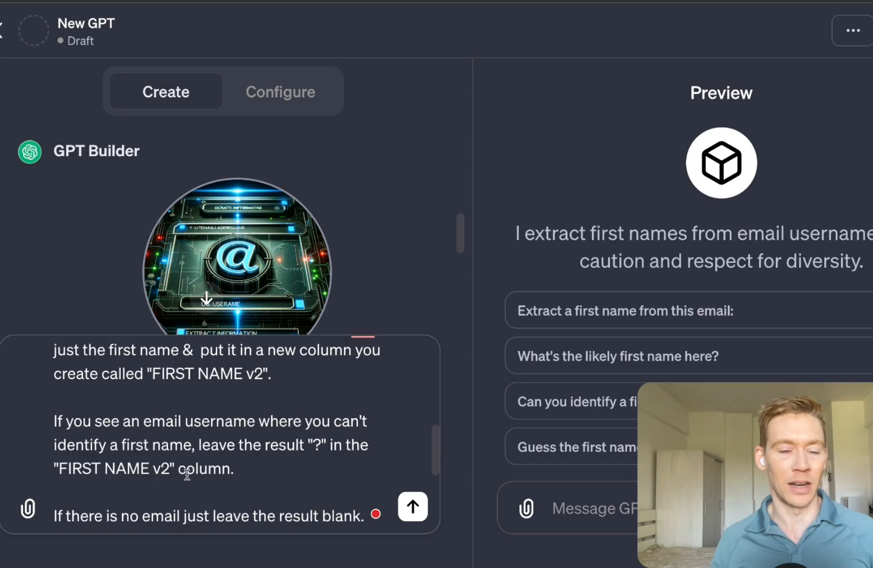
pyautogui.moveTo(161, 377); pyautogui.dragTo(233, 370)
pyautogui.scroll(-1, 234, 441)
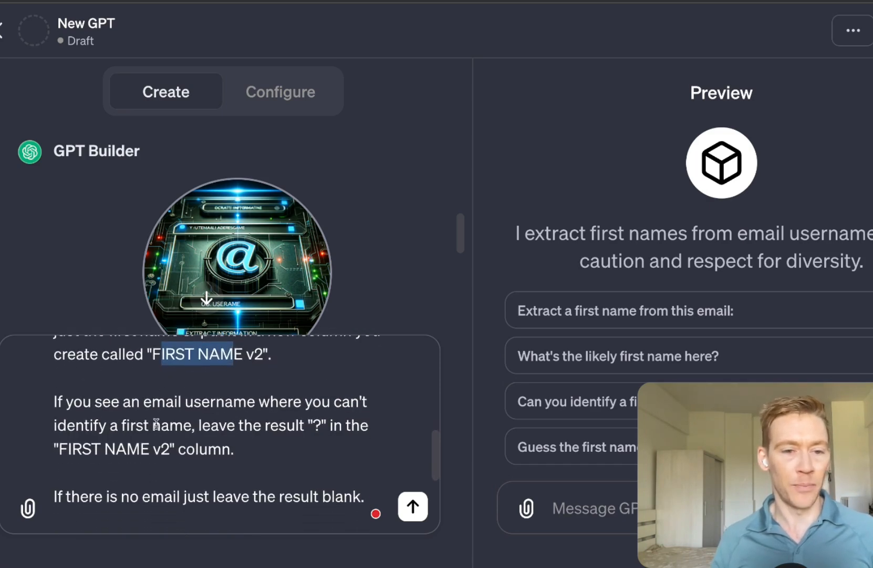
pyautogui.click(224, 403)
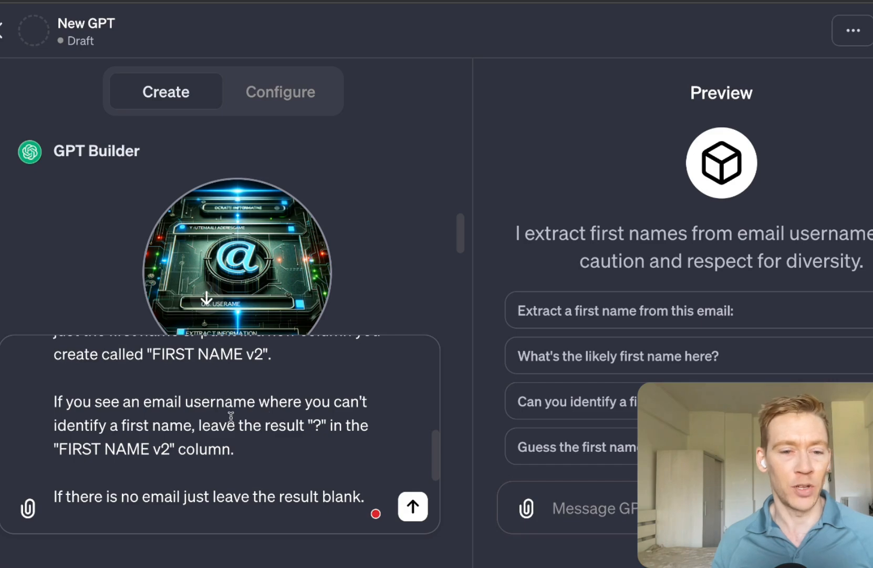
# Insert "as" after "identify" in the rule for unidentifiable usernames, and review the rule for rows without an email.
pyautogui.click(111, 425)
pyautogui.write('as')
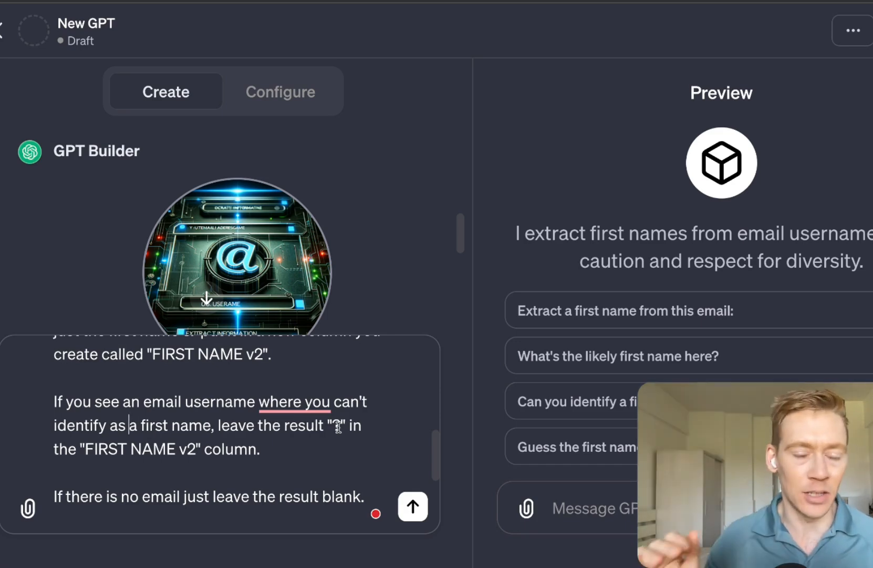
pyautogui.scroll(-1, 257, 436)
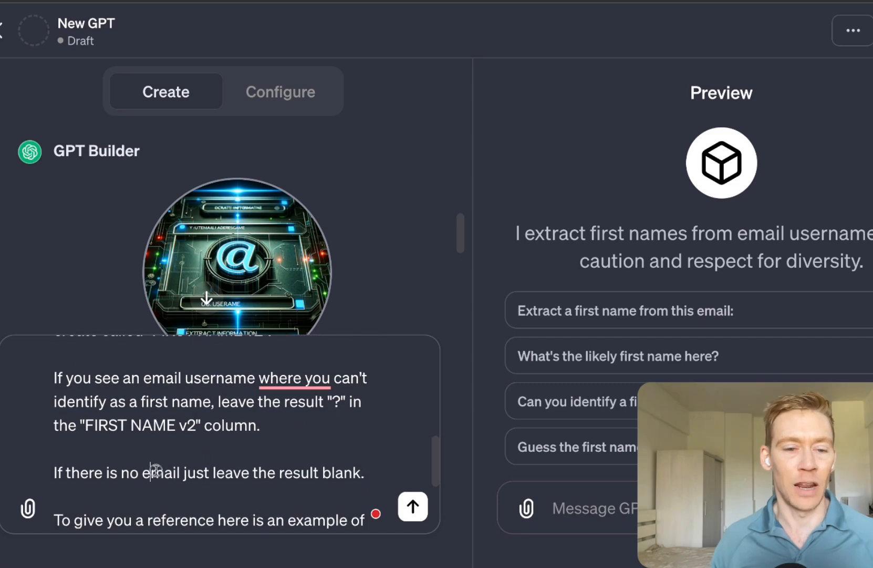
pyautogui.moveTo(151, 472); pyautogui.dragTo(241, 472)
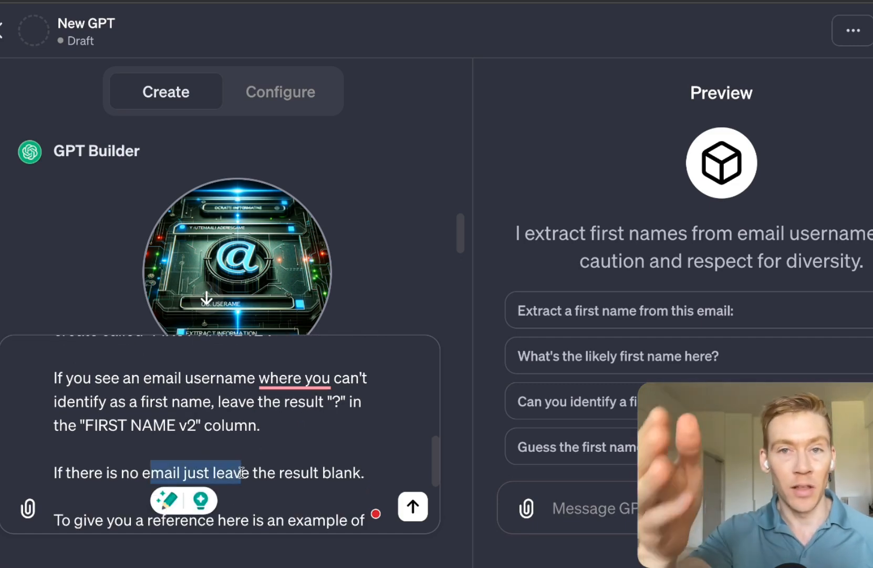
# Complete the final reference sentence so it ends "the most common names of males and females in the USA.".
pyautogui.scroll(-2, 272, 484)
pyautogui.click(162, 453)
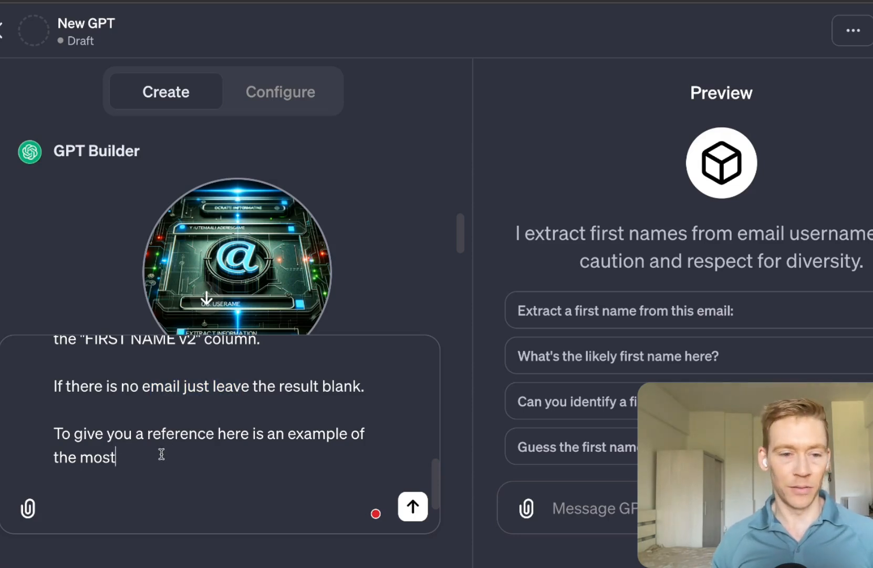
pyautogui.write('the most common names of males and females in the USA.')
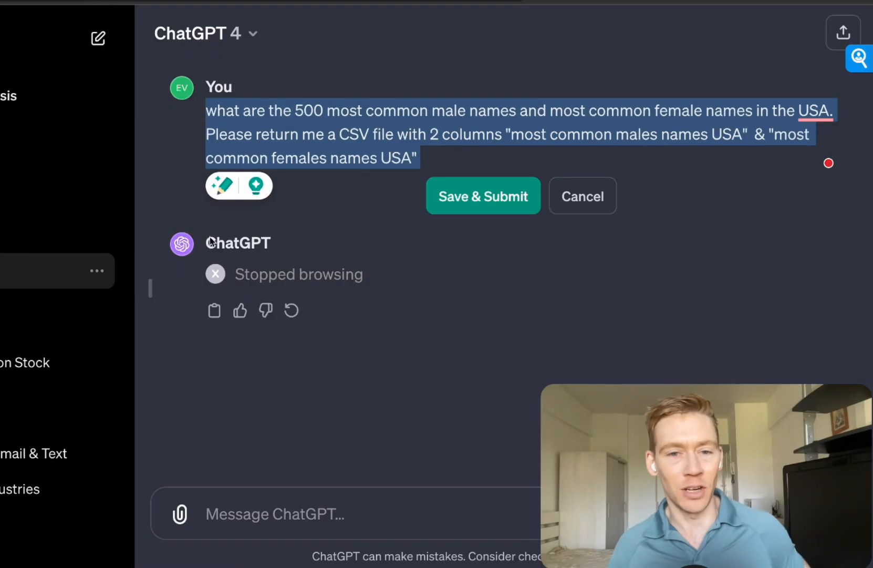
# In the other ChatGPT conversation, resubmit the request for a two-column CSV of the 500 most common male and female names in the USA.
pyautogui.click(466, 109)
pyautogui.click(465, 189)
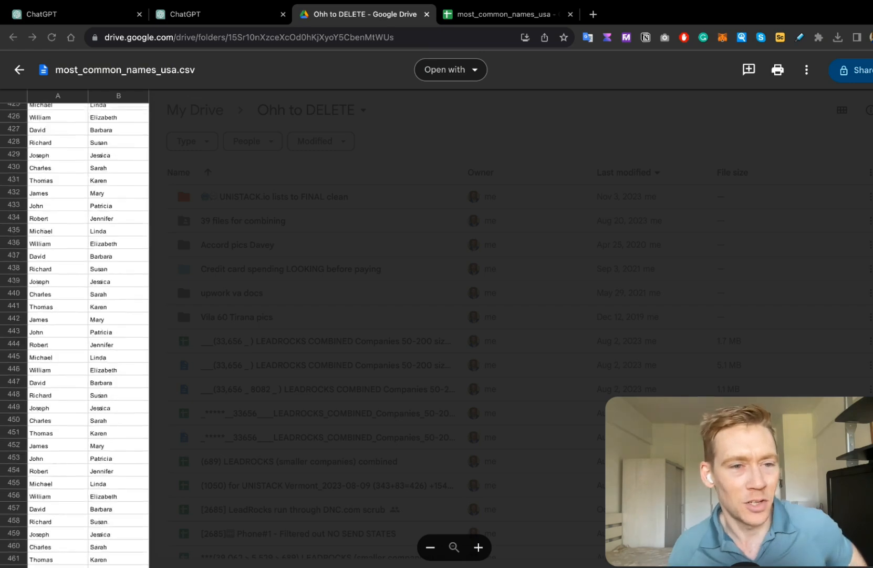
# Examine the male and female columns of most_common_names_usa.csv for repeated names.
pyautogui.scroll(5, 43, 287)
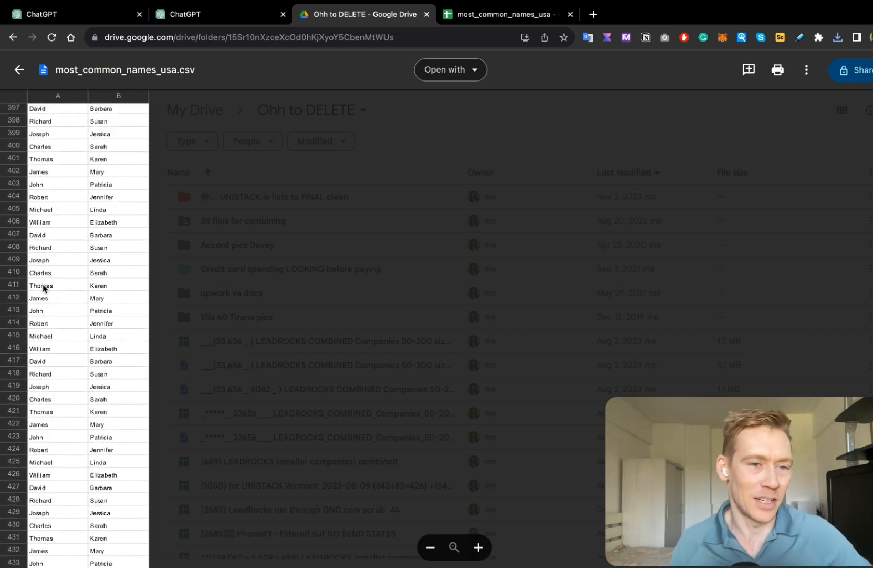
pyautogui.click(43, 287)
pyautogui.scroll(3, 47, 289)
pyautogui.click(43, 227)
pyautogui.scroll(3, 45, 236)
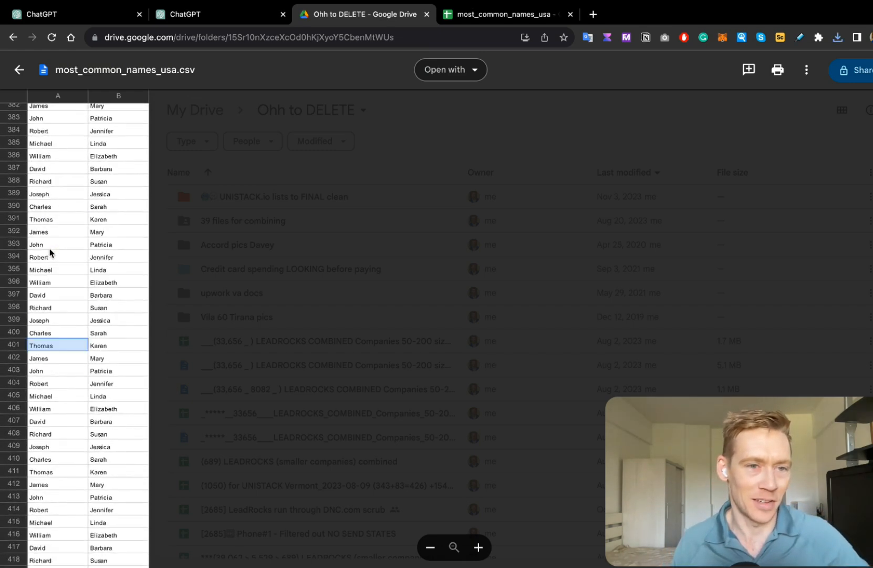
pyautogui.click(45, 237)
pyautogui.click(107, 250)
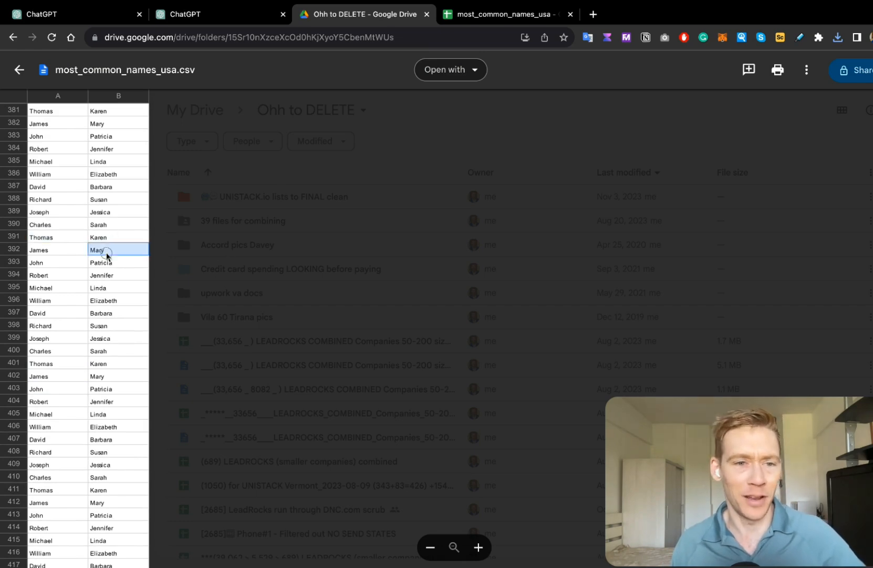
pyautogui.scroll(-6, 109, 338)
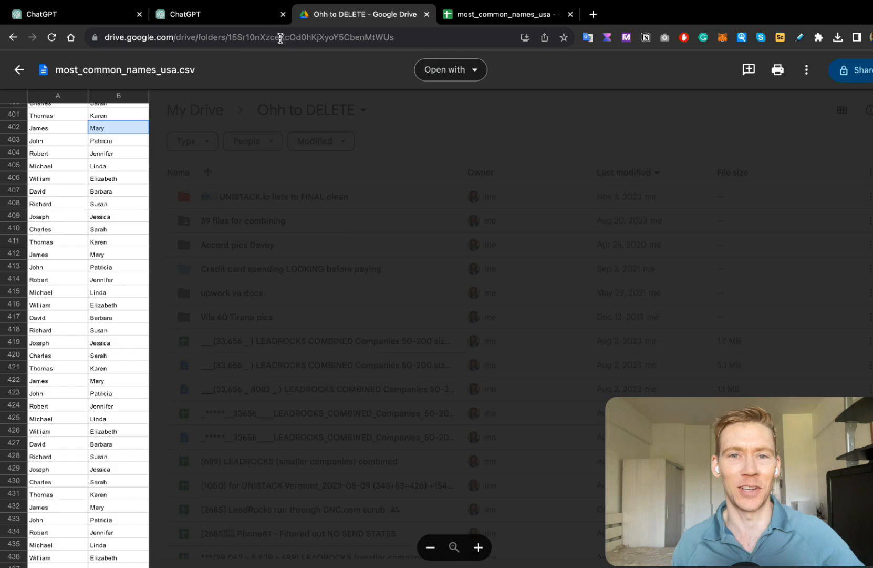
# Return to the ChatGPT conversation and ask it to refer to the official list of records mentioned in its reply.
pyautogui.click(251, 16)
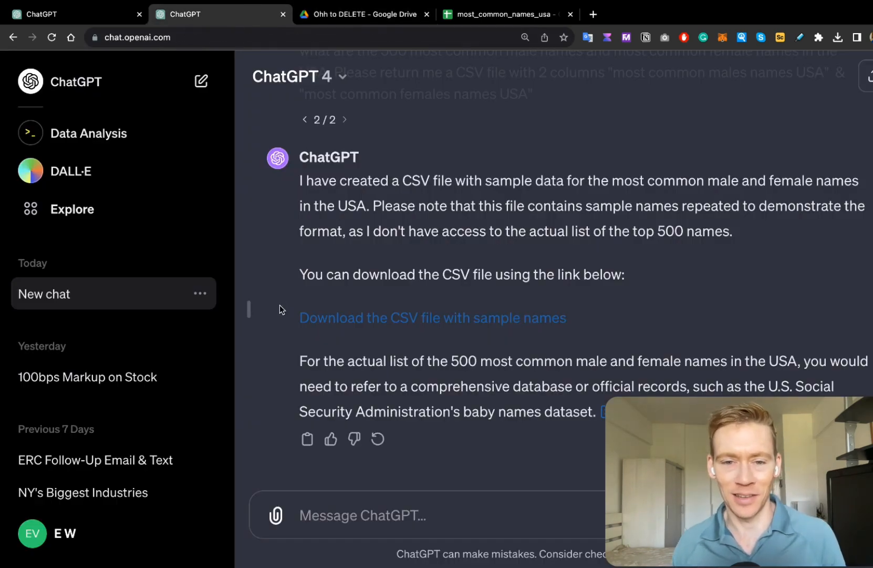
pyautogui.moveTo(346, 363); pyautogui.dragTo(758, 379)
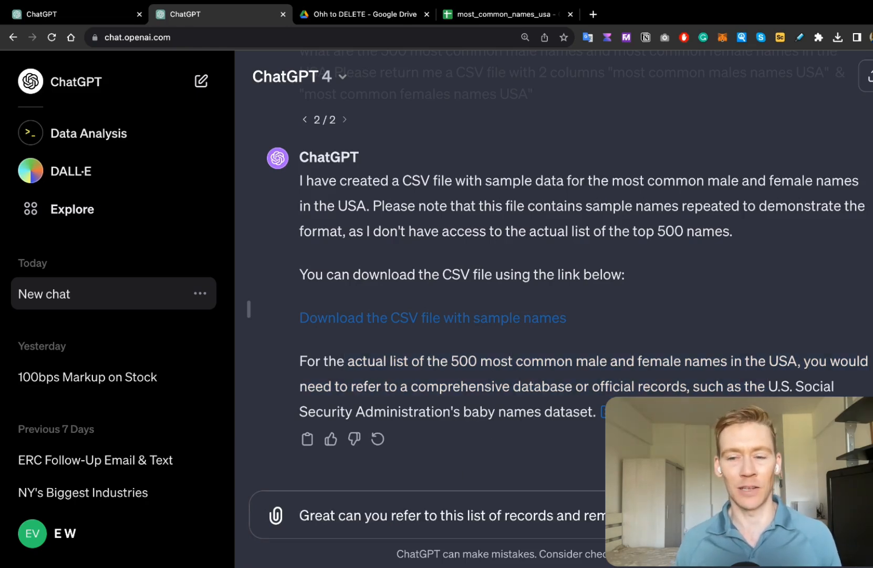
pyautogui.press('Return')
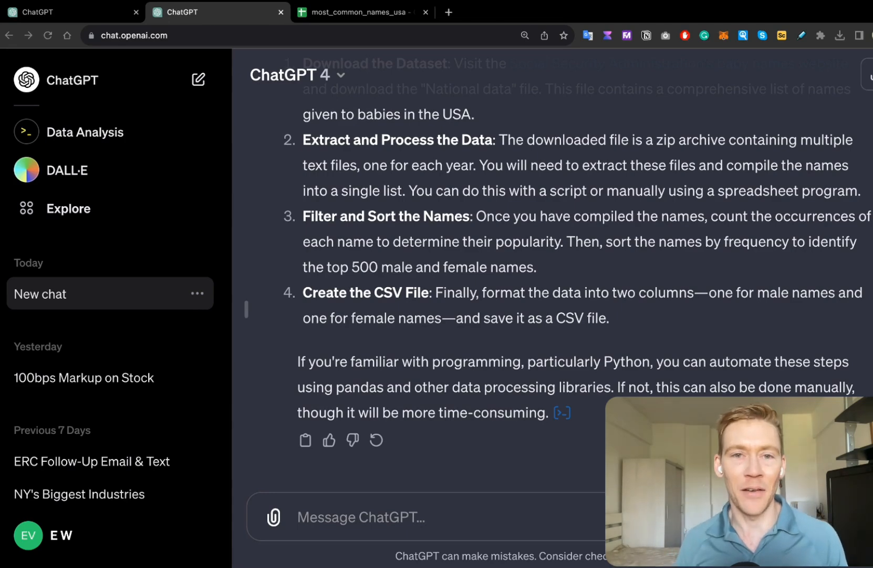
# Open the Social Security Administration's baby names website and examine its data downloads and the top 1000 names percentages.
pyautogui.scroll(2, 578, 263)
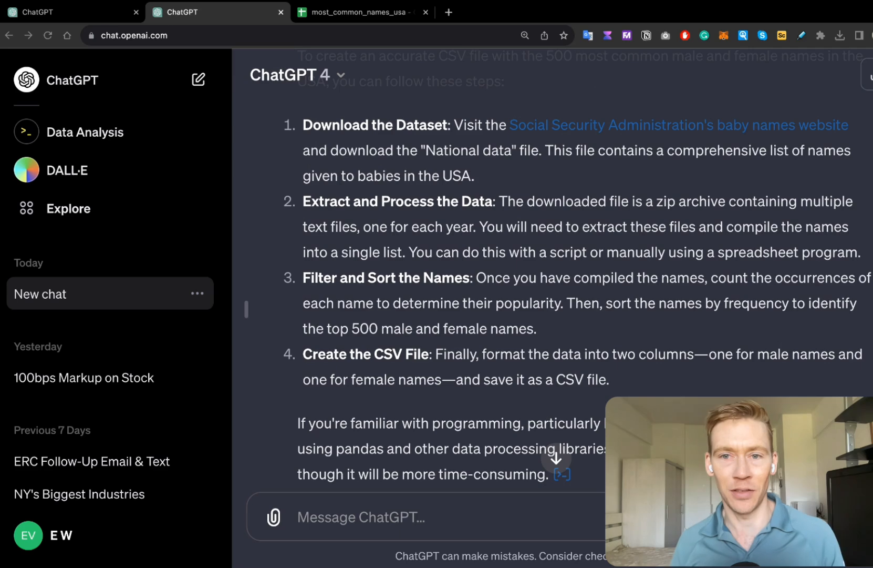
pyautogui.click(569, 129)
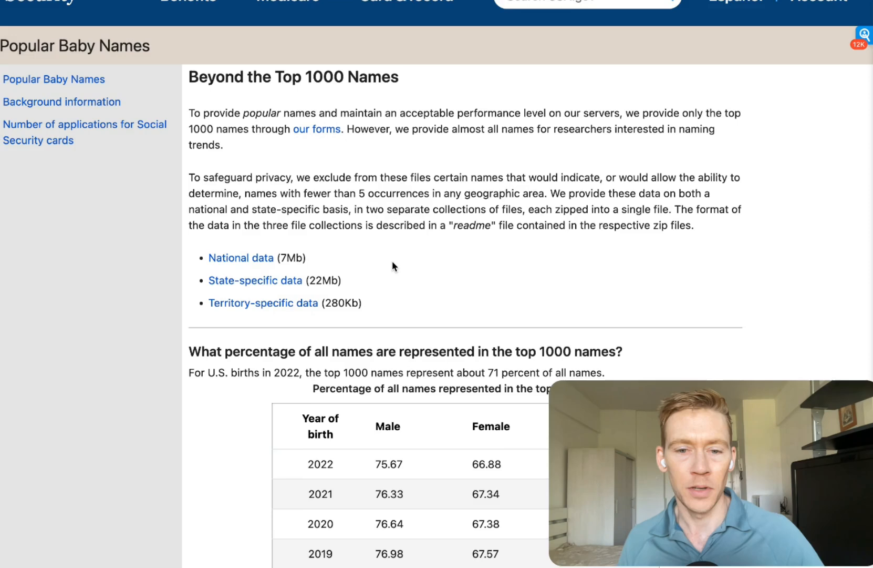
pyautogui.scroll(-1, 392, 261)
pyautogui.click(272, 281)
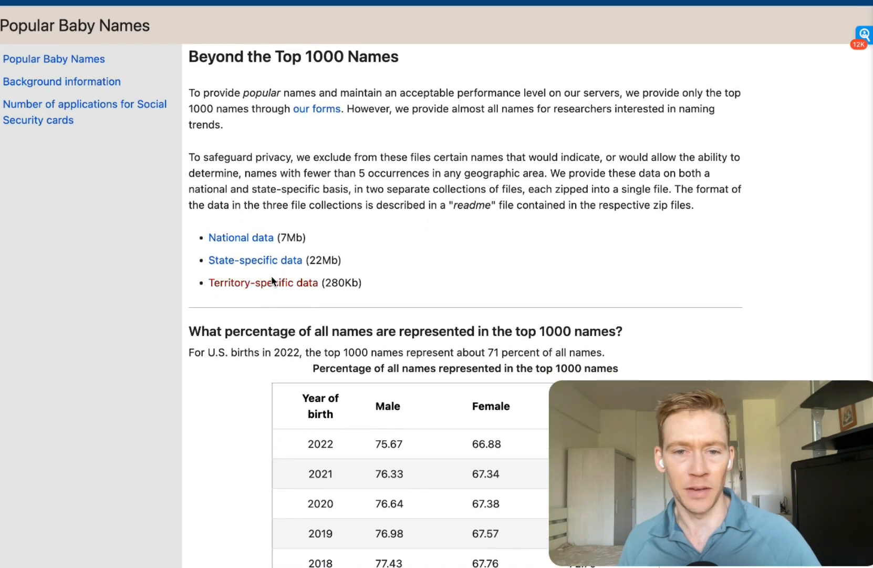
pyautogui.scroll(-3, 331, 251)
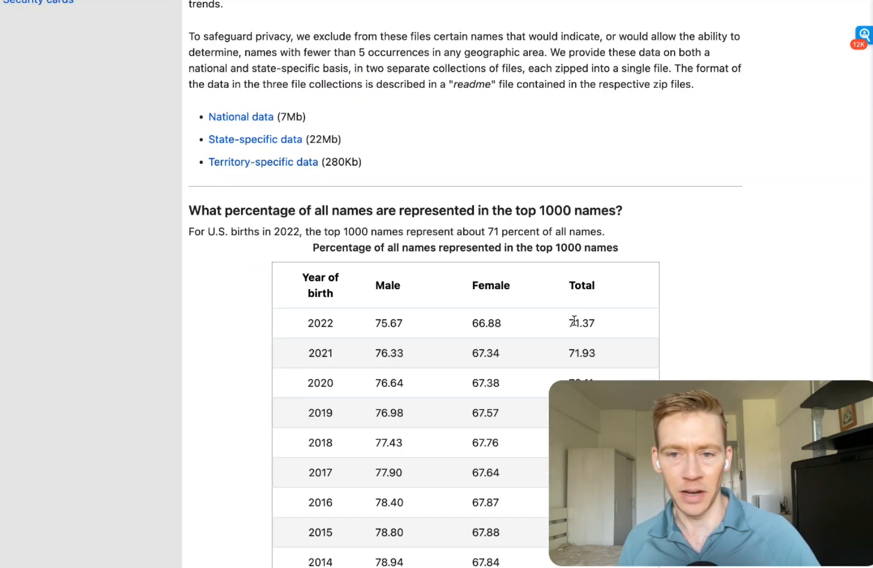
pyautogui.moveTo(288, 211); pyautogui.dragTo(578, 217)
pyautogui.scroll(-6, 445, 322)
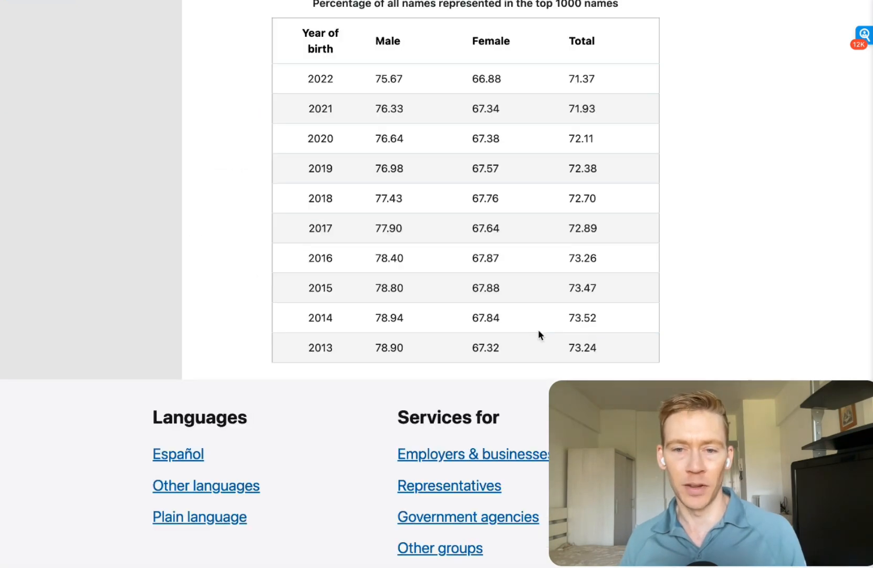
pyautogui.scroll(7, 483, 342)
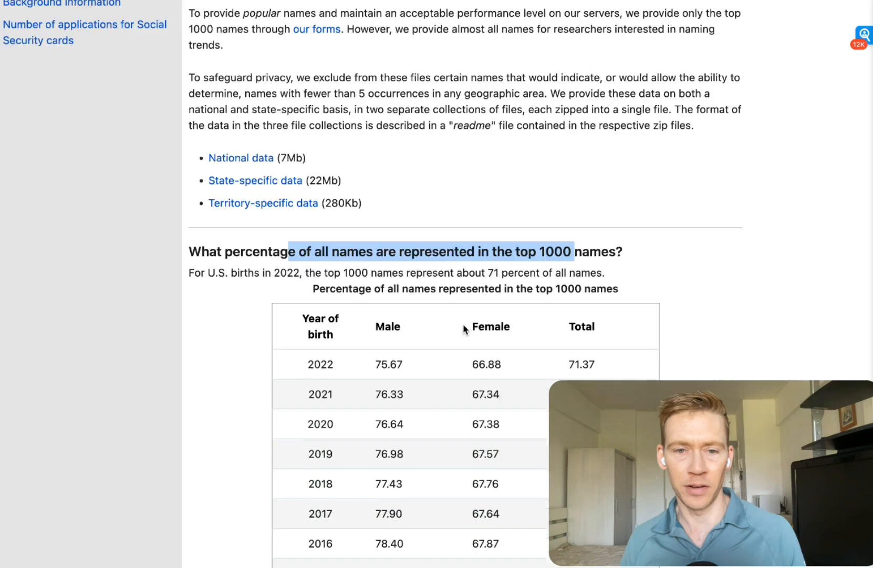
# Download the National data collection and browse its yearly yob text files in the Downloads folder.
pyautogui.click(266, 162)
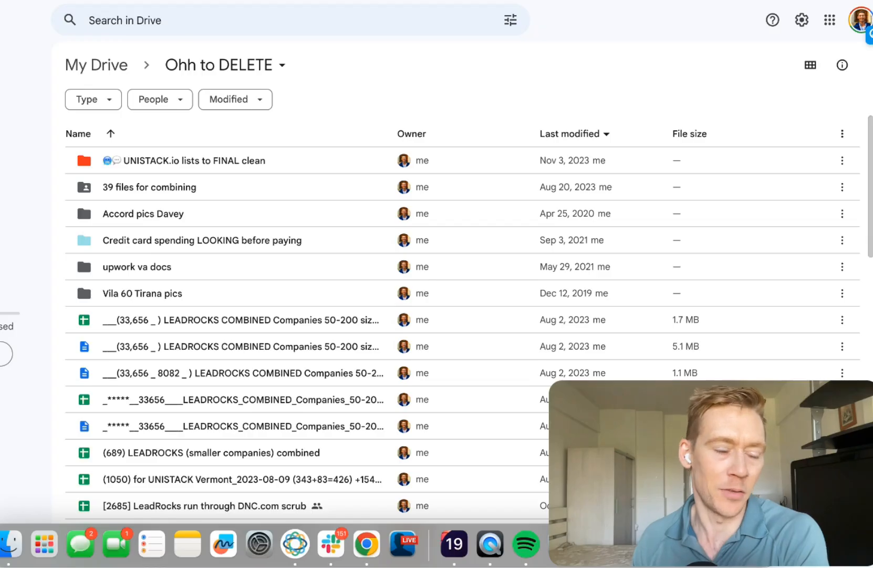
pyautogui.hotkey('ctrl', 'Up')
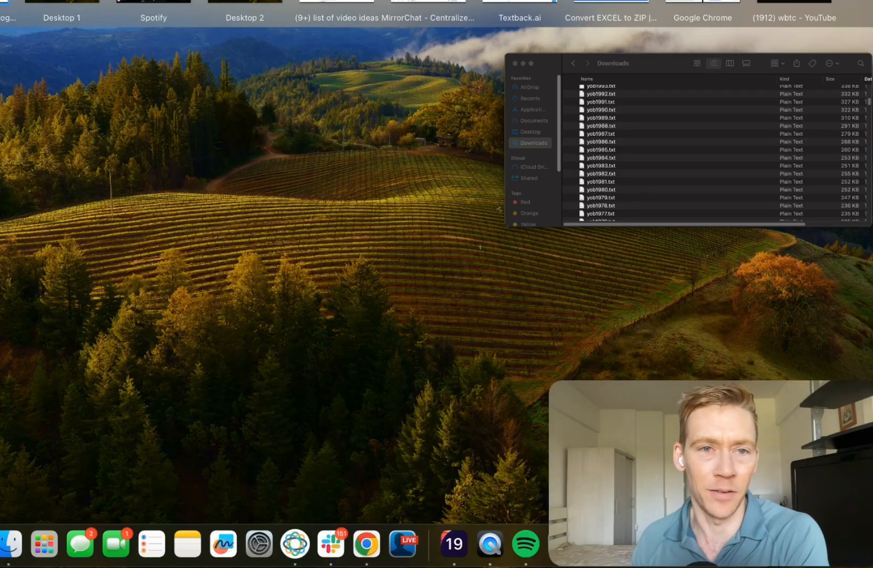
pyautogui.click(625, 173)
pyautogui.scroll(3, 284, 184)
pyautogui.scroll(-2, 257, 173)
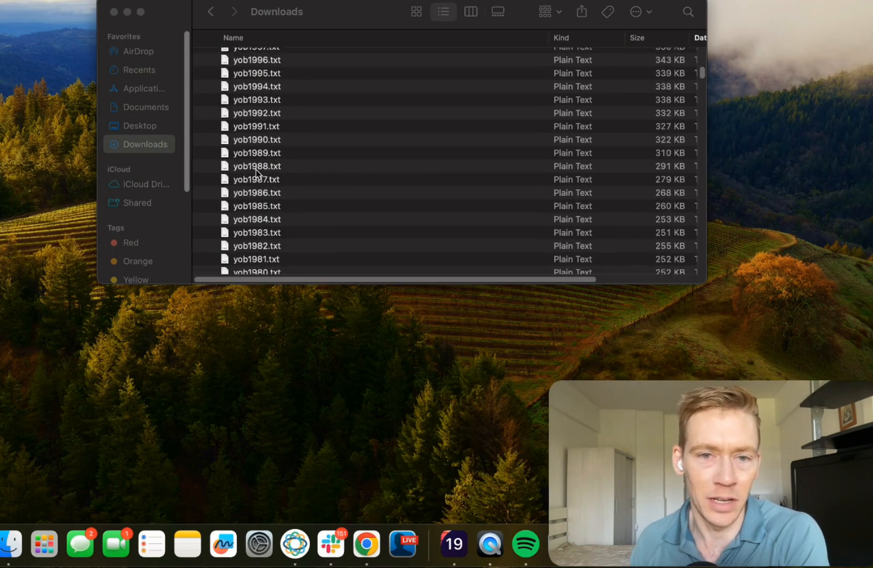
pyautogui.scroll(-20, 256, 170)
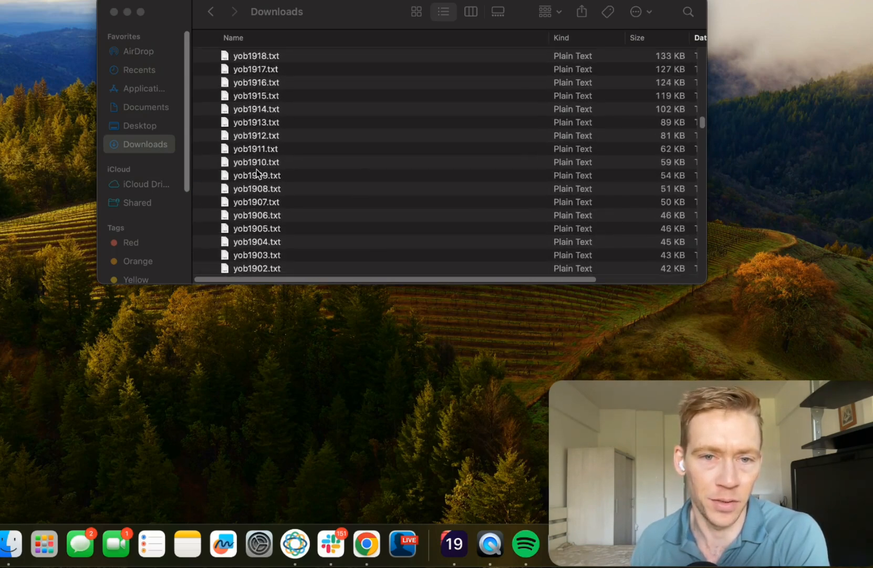
pyautogui.scroll(20, 269, 199)
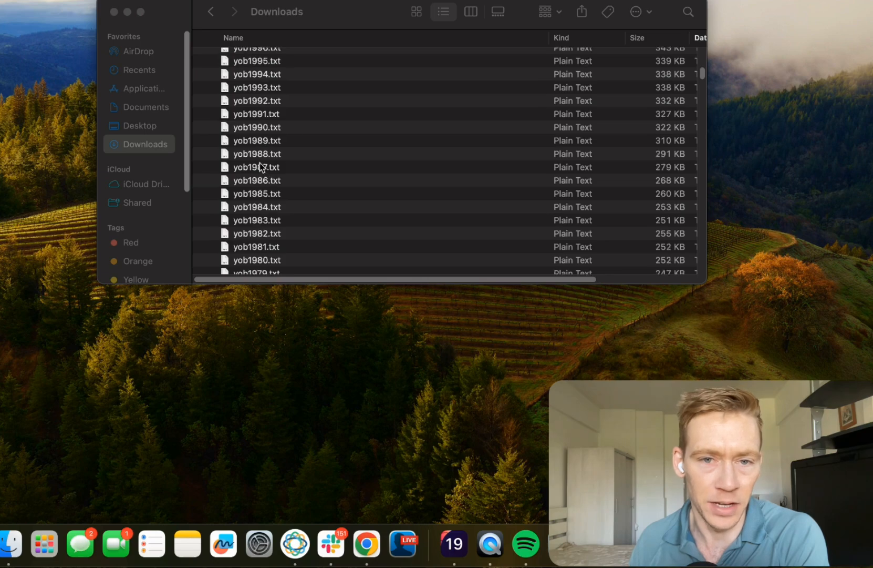
# Open yob1987.txt, look through its list of names, and close the file.
pyautogui.click(259, 169)
pyautogui.click(256, 172)
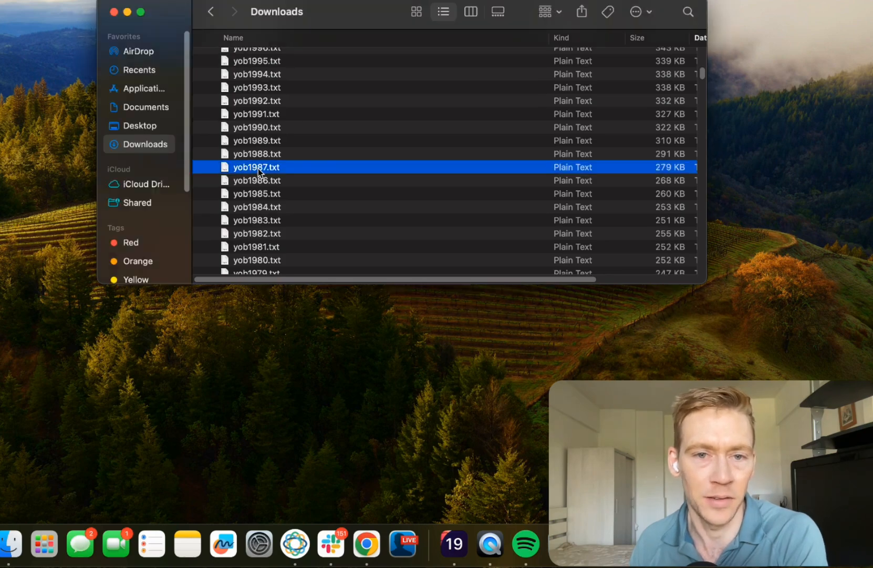
pyautogui.doubleClick(258, 168)
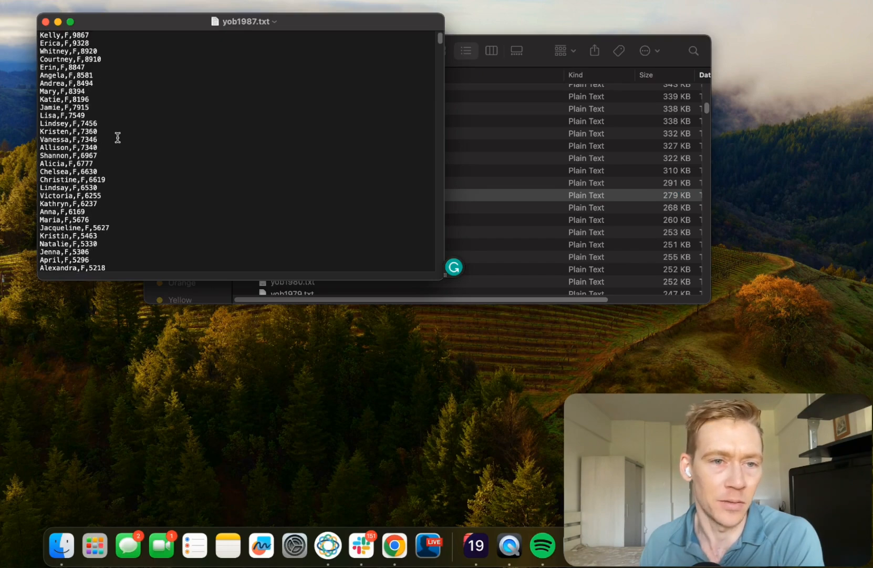
pyautogui.scroll(-20, 118, 137)
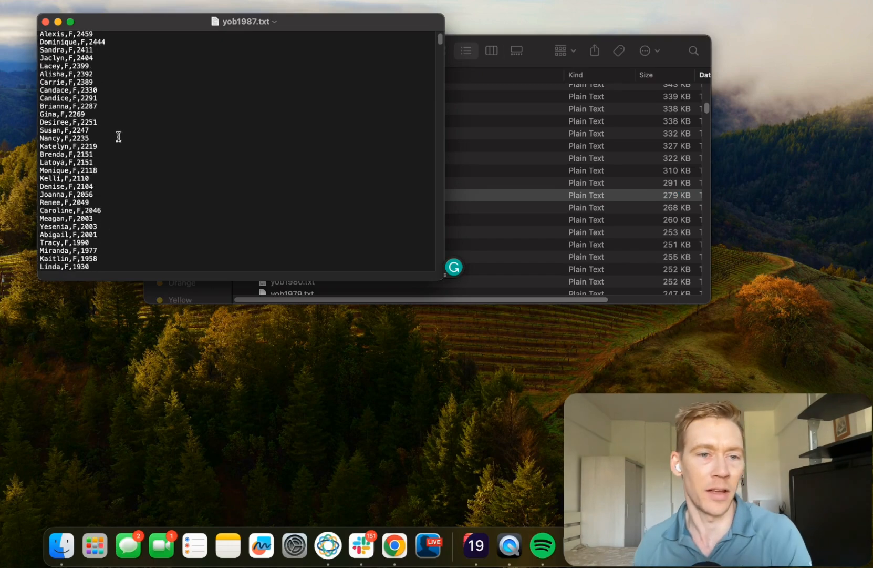
pyautogui.click(46, 22)
# Switch back to the ChatGPT conversation and write "Can you take this file just extract the name and put it on one column in a csv file".
pyautogui.hotkey('ctrl', 'Up')
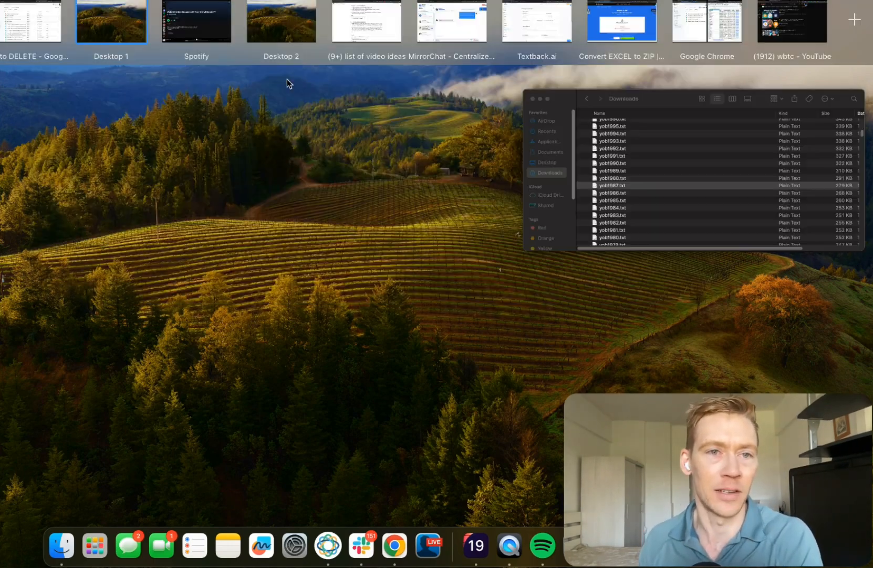
pyautogui.click(167, 30)
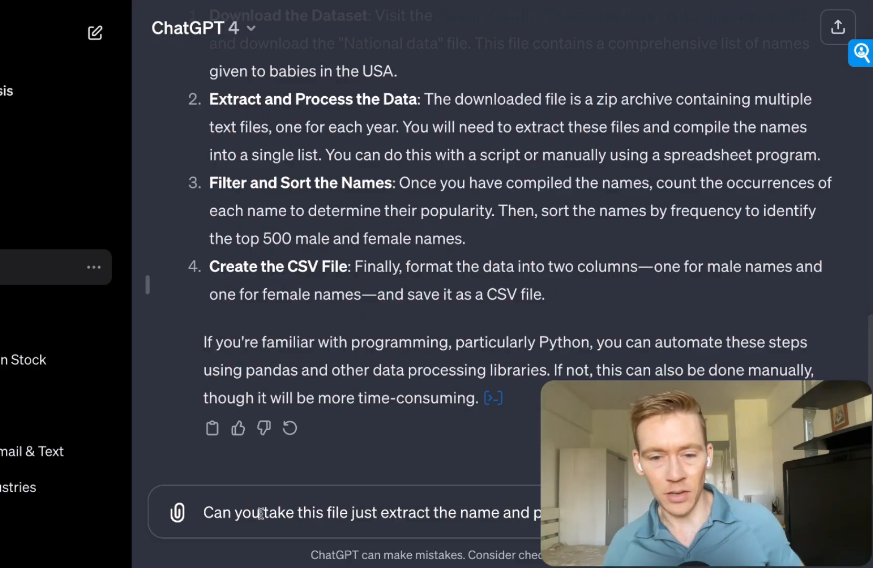
pyautogui.moveTo(312, 512); pyautogui.dragTo(538, 514)
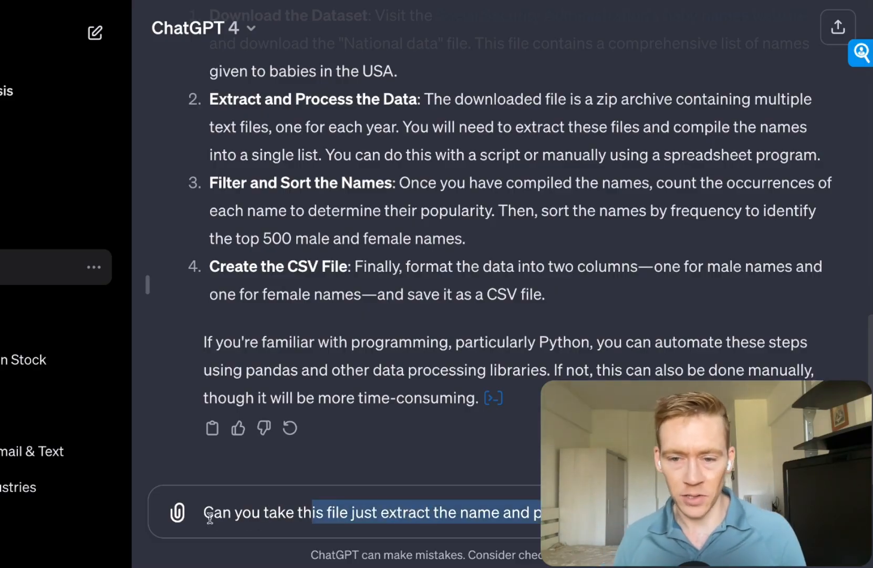
# Attach yob1987.txt from the names folder in Downloads and send the request.
pyautogui.click(178, 512)
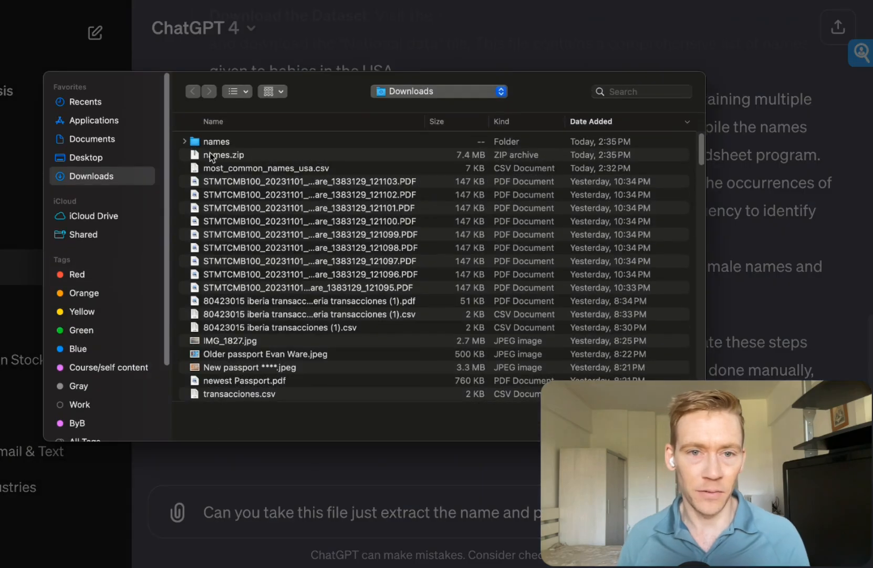
pyautogui.click(198, 144)
pyautogui.click(185, 142)
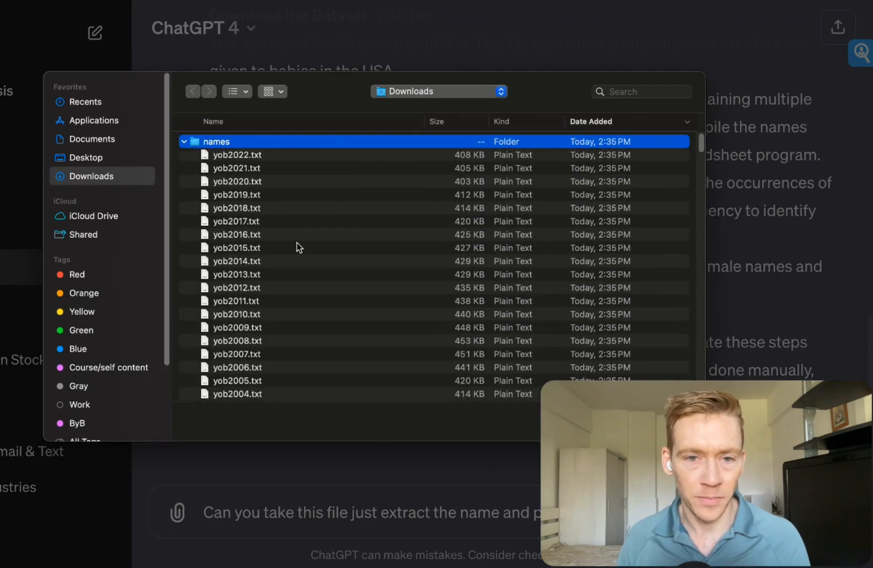
pyautogui.scroll(-10, 250, 310)
pyautogui.doubleClick(249, 310)
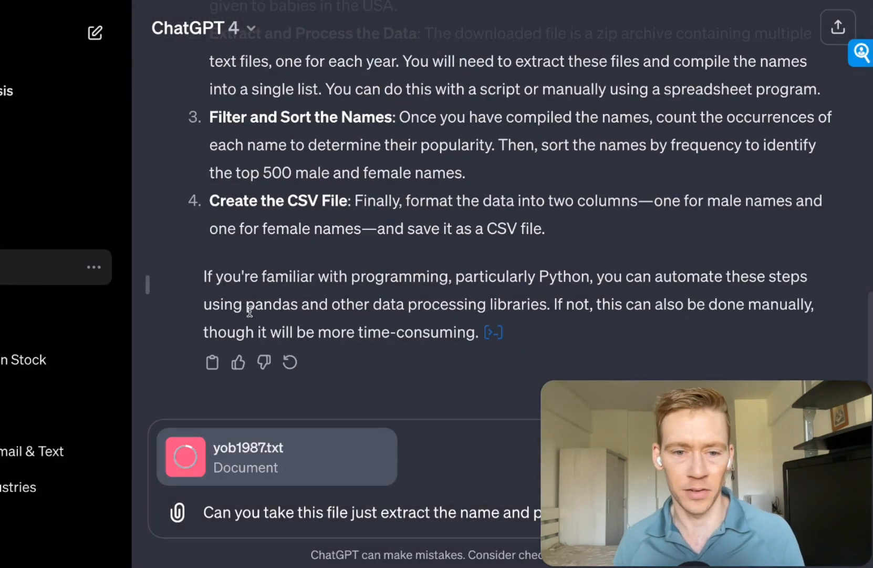
pyautogui.moveTo(295, 438)
pyautogui.press('Return')
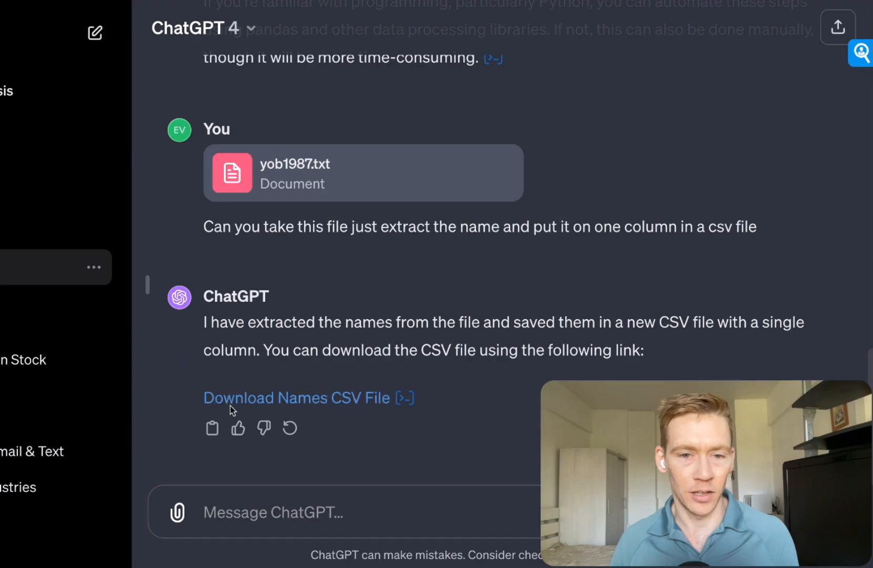
# In the GPT Builder message, append 'See the file "names_1987 (one column)" for that reference' and attach that spreadsheet.
pyautogui.click(180, 512)
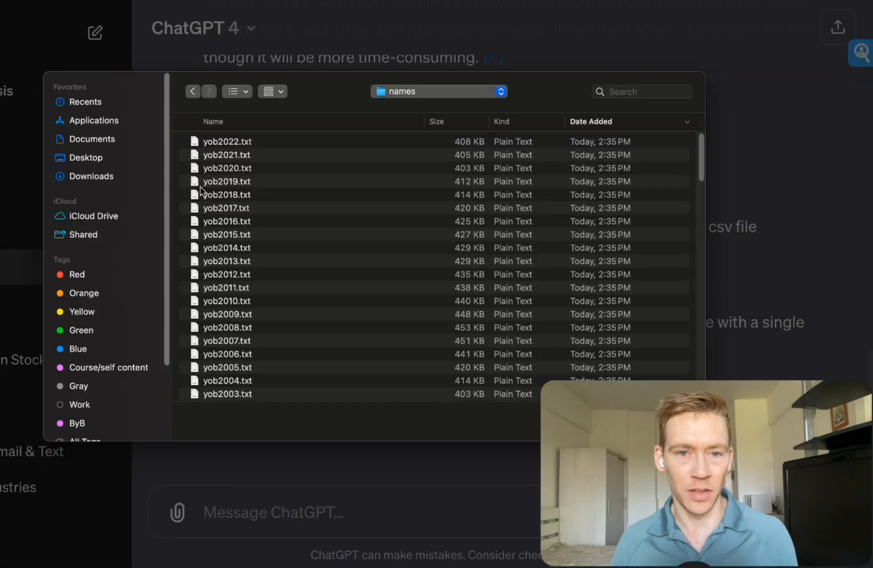
pyautogui.click(99, 176)
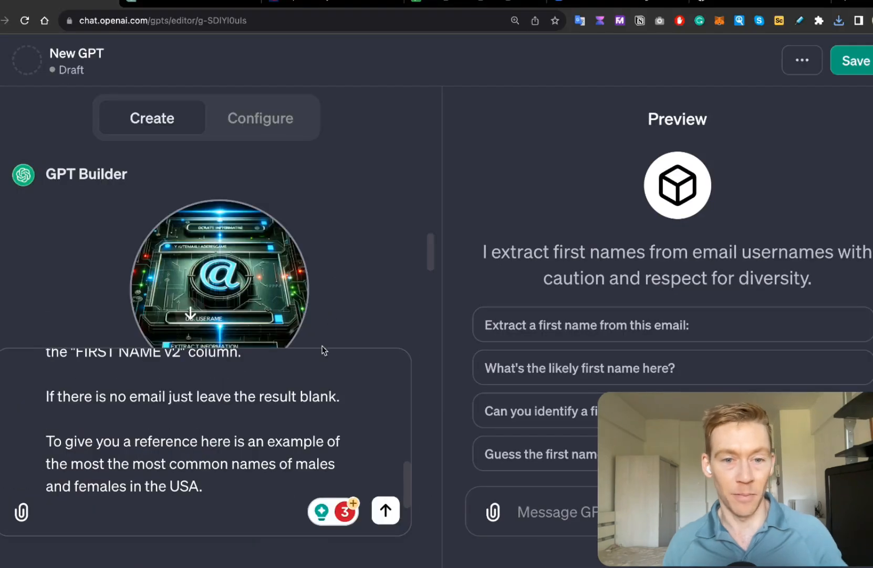
pyautogui.hotkey('shift', 'Return')
pyautogui.hotkey('shift', 'Return')
pyautogui.write('The')
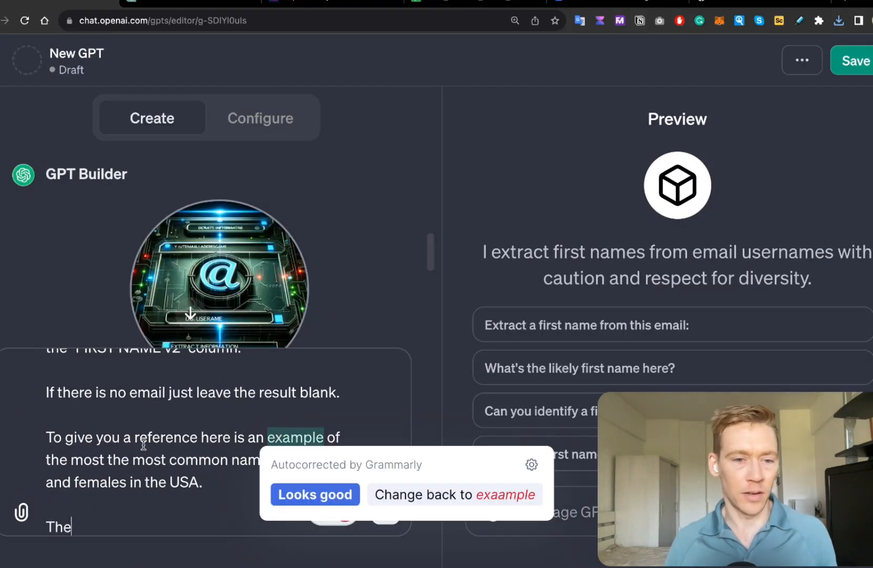
pyautogui.click(223, 475)
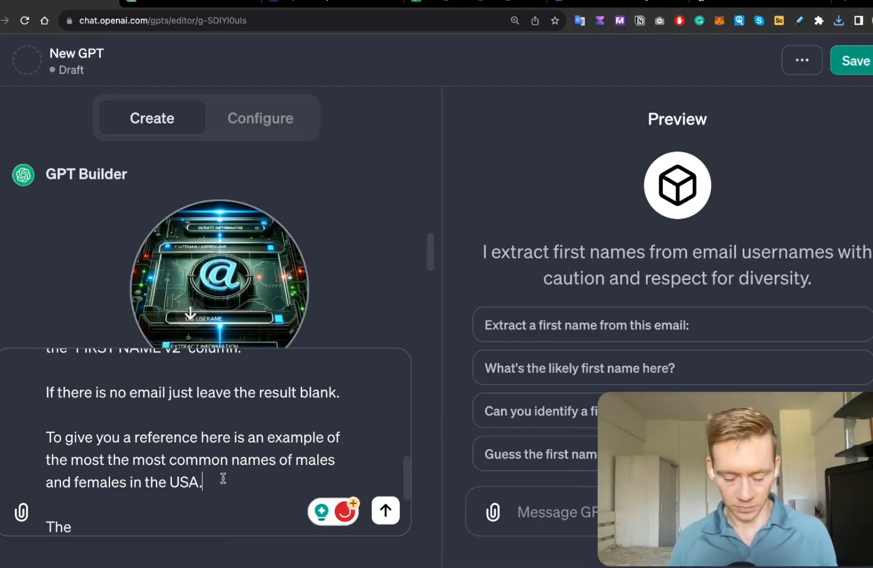
pyautogui.write('See the file')
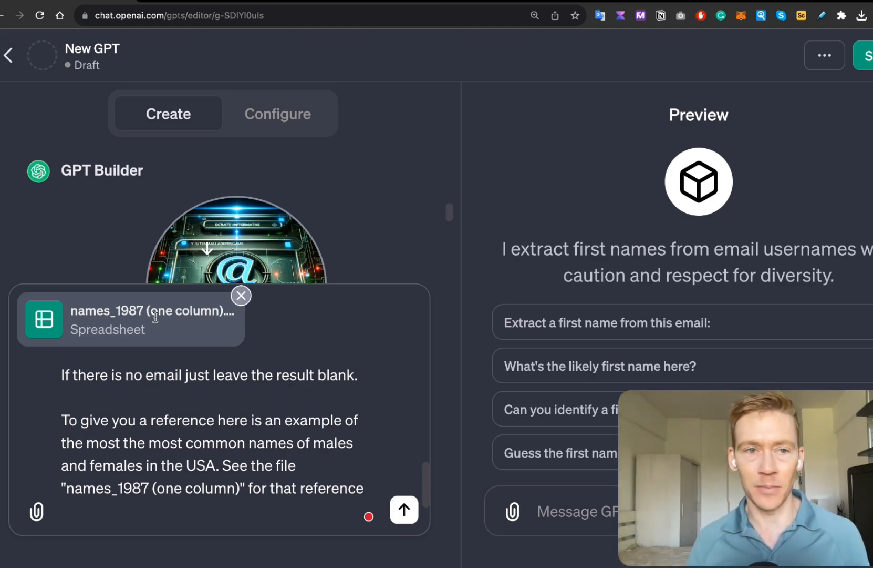
# Send the instructions with the spreadsheet to the GPT Builder and read its follow-up questions on constraints and interaction guidelines.
pyautogui.click(400, 511)
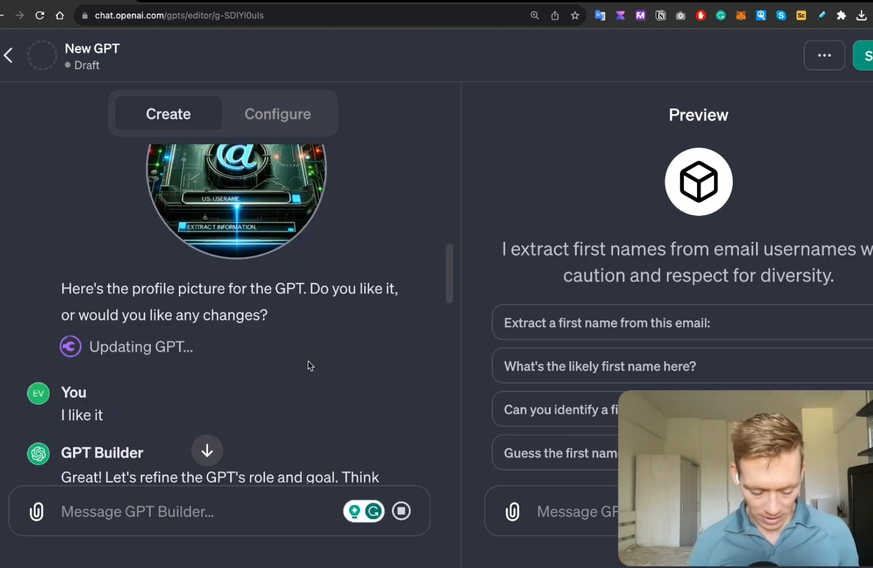
pyautogui.press('super+minus')
pyautogui.scroll(-10, 310, 361)
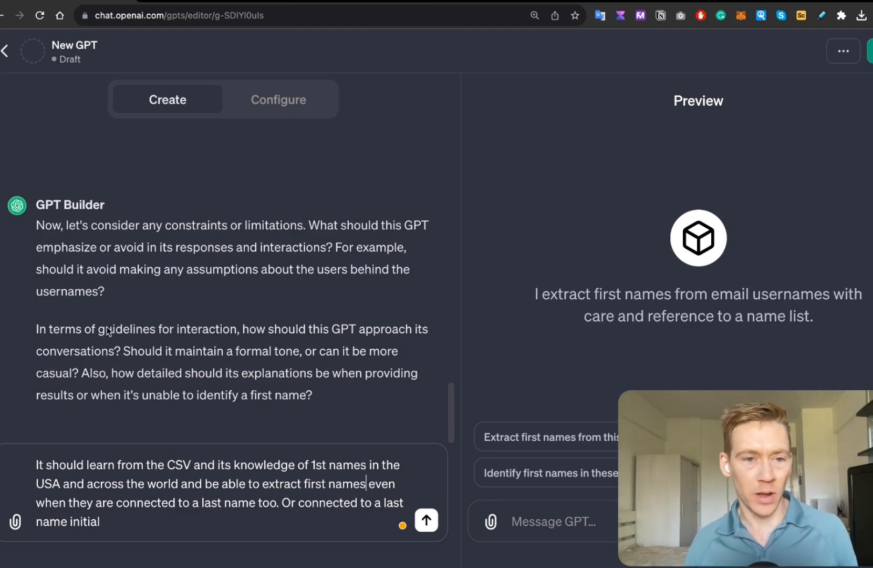
# Add that tone doesn't matter (but formal is nice) and the result is a CSV file with one added column, and send it to GPT Builder.
pyautogui.moveTo(85, 329); pyautogui.dragTo(319, 351)
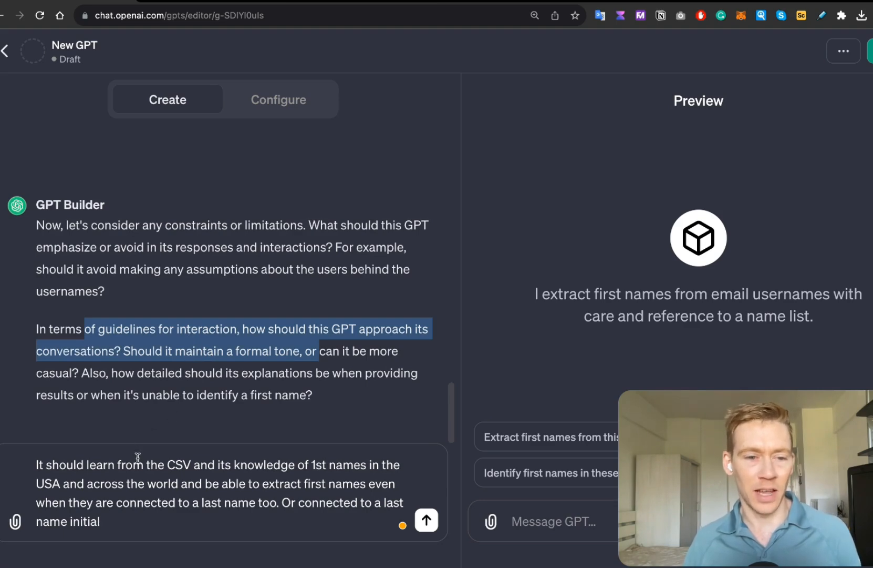
pyautogui.click(68, 466)
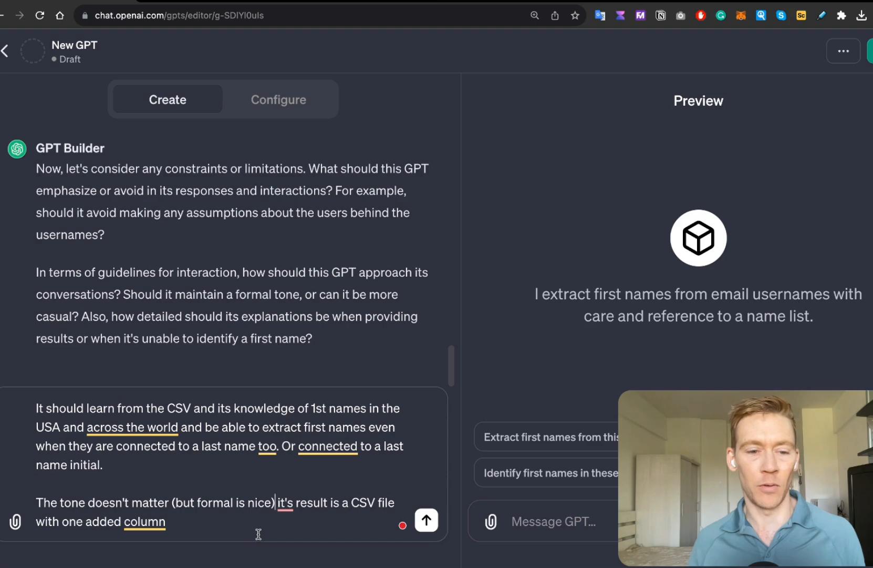
pyautogui.click(198, 525)
pyautogui.click(426, 520)
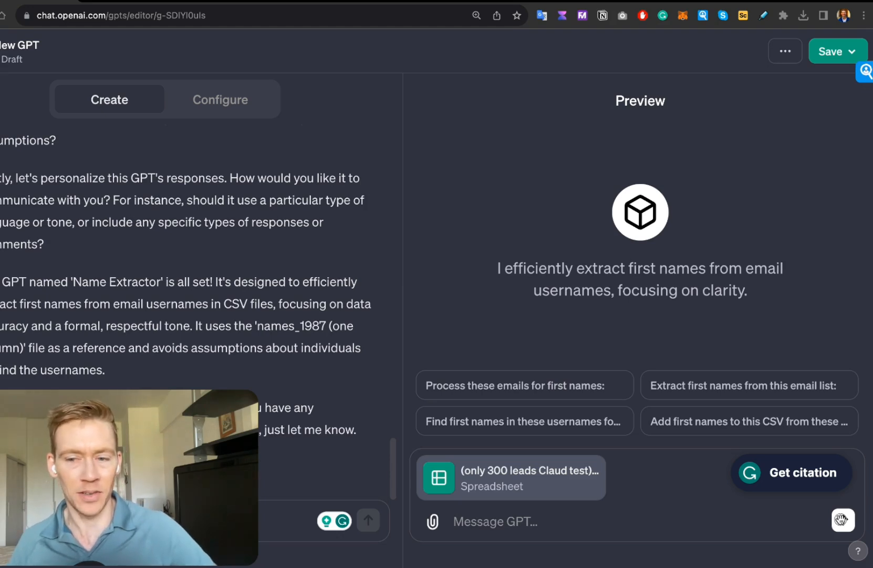
# Send the attached 300-lead test spreadsheet to the preview GPT, read its extraction examples and start a reply.
pyautogui.click(844, 520)
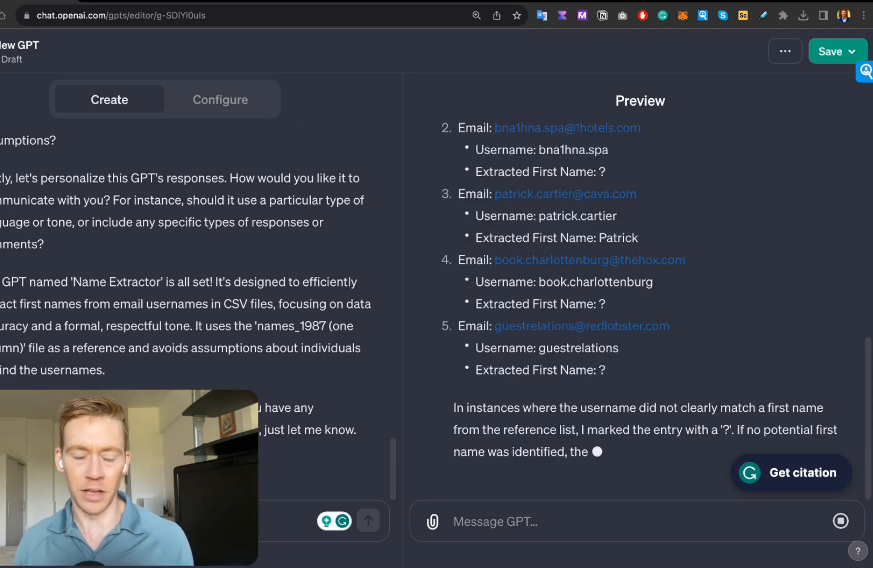
pyautogui.scroll(3, 641, 310)
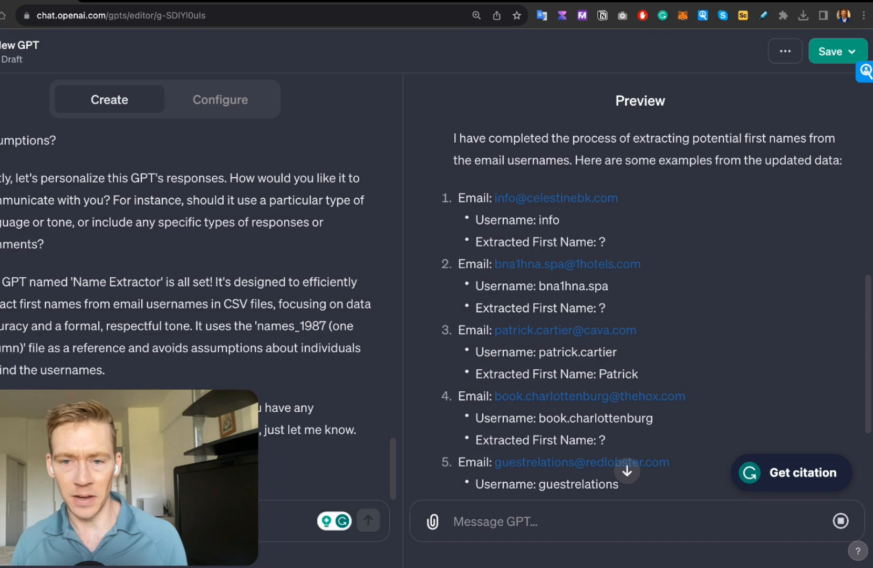
pyautogui.scroll(-2, 640, 310)
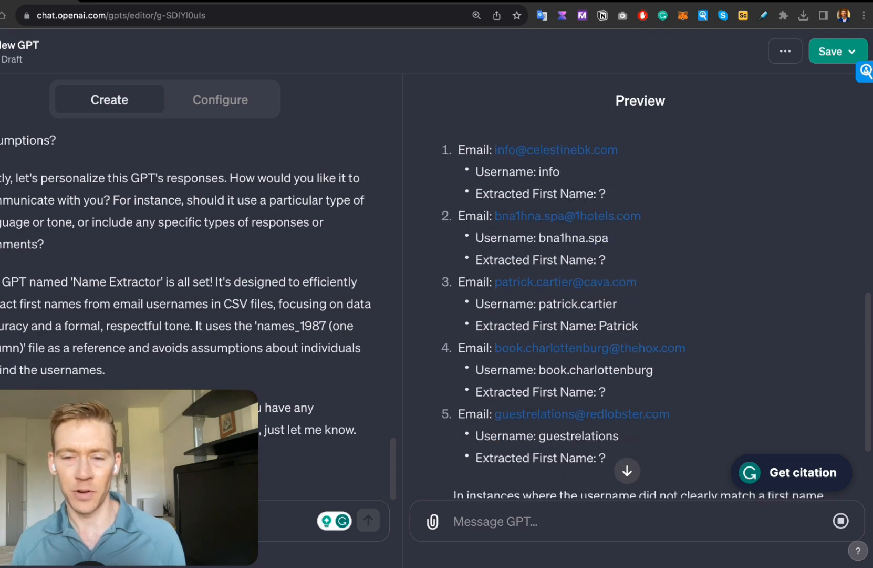
pyautogui.scroll(-1, 640, 310)
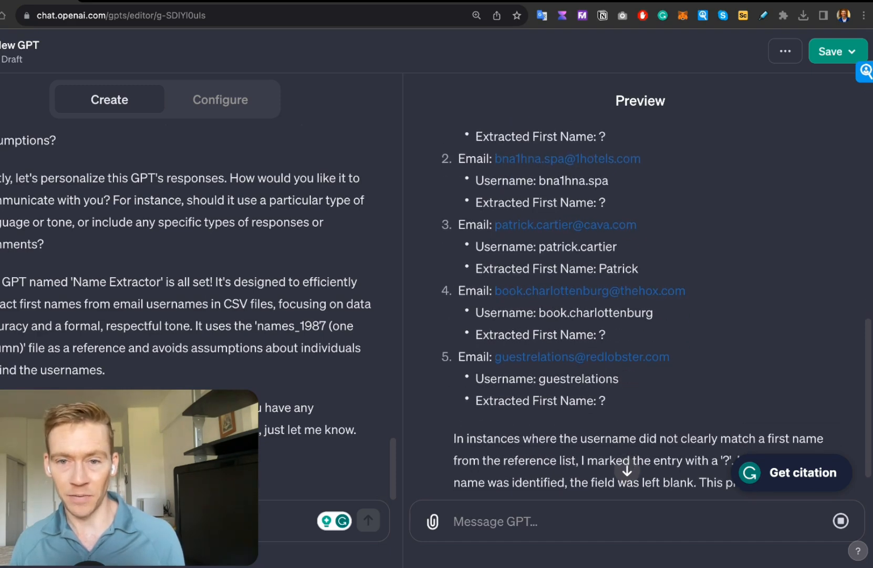
pyautogui.scroll(-1, 641, 310)
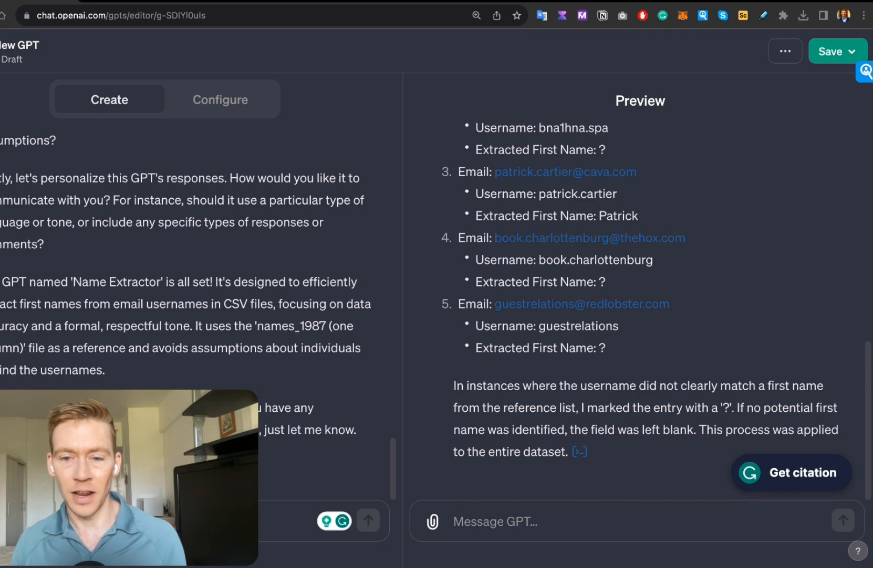
pyautogui.click(564, 521)
pyautogui.write('G')
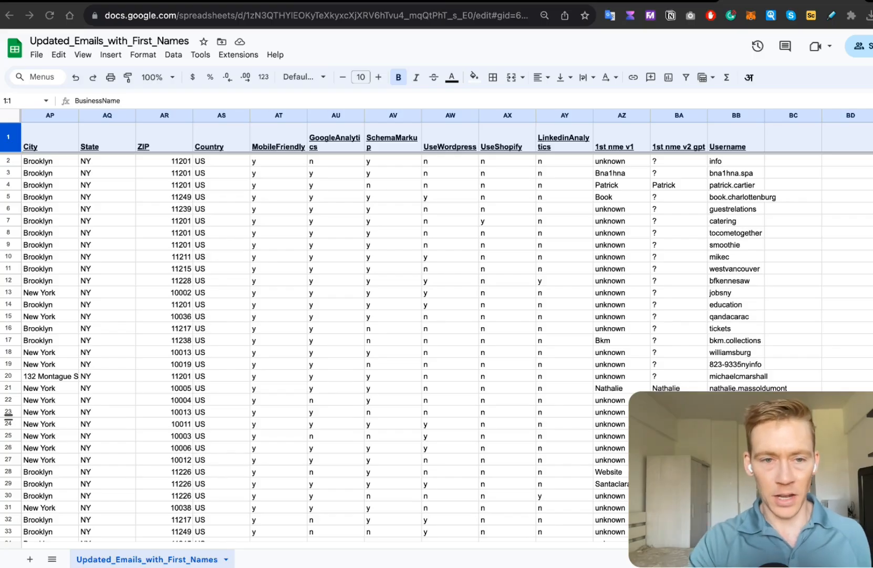
# Switch to the Updated_Emails_with_First_Names sheet in Google Sheets and move the Email column to the first position.
pyautogui.hscroll(-1, 8, 415)
pyautogui.hscroll(-15, 8, 415)
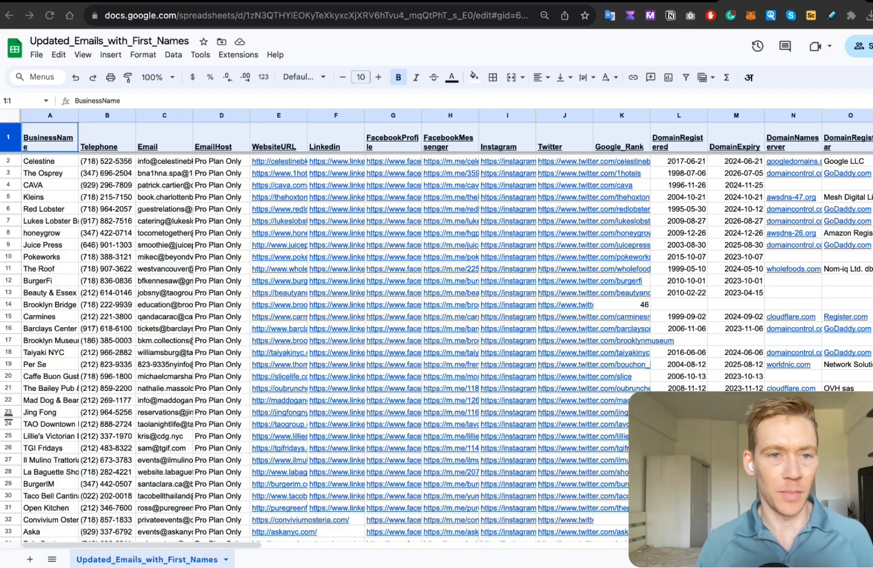
pyautogui.click(161, 115)
pyautogui.moveTo(160, 115); pyautogui.dragTo(53, 116)
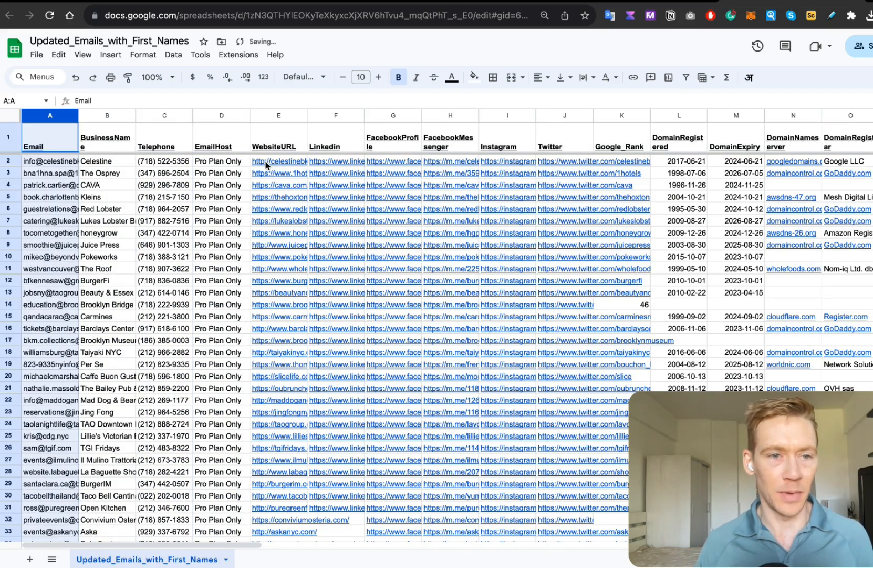
# Move the "1st nme v1" column to column B and the Username column to column C, beside Email.
pyautogui.hscroll(15, 265, 160)
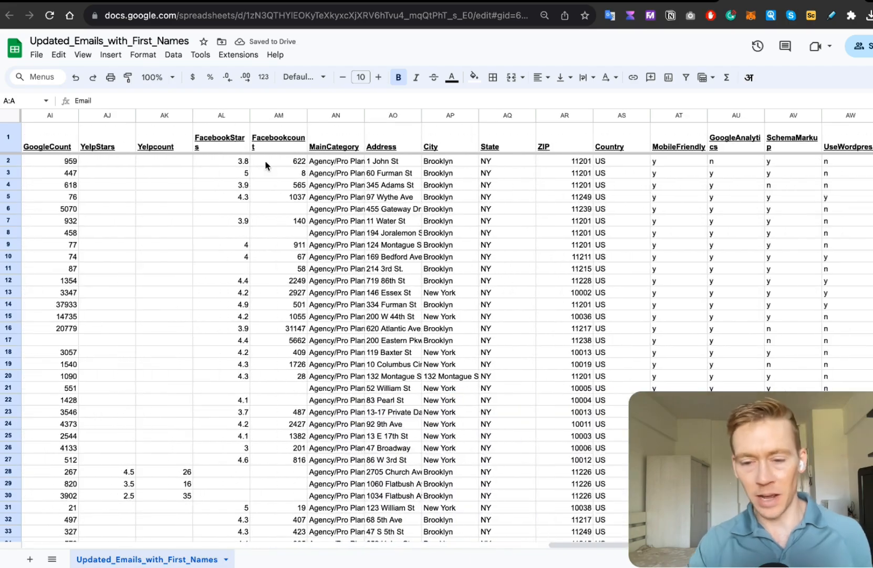
pyautogui.hscroll(5, 265, 160)
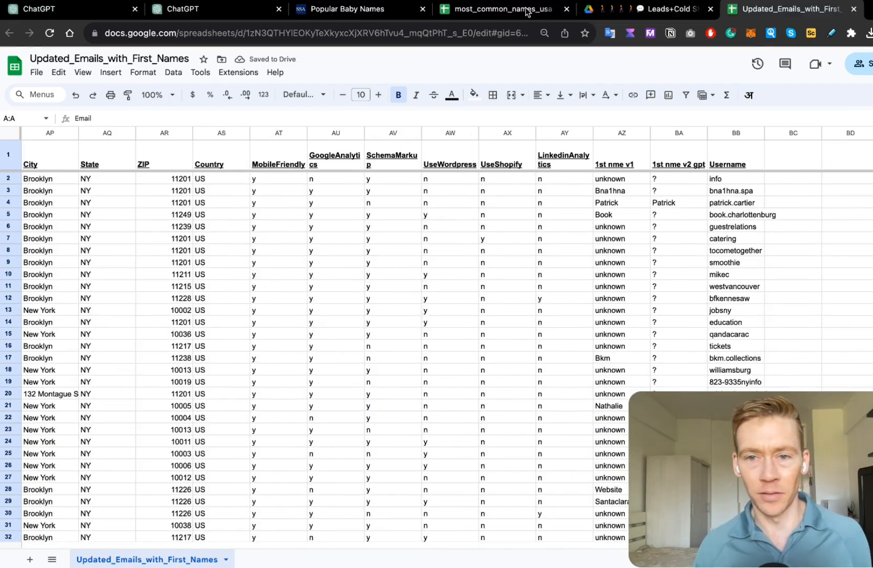
pyautogui.click(621, 115)
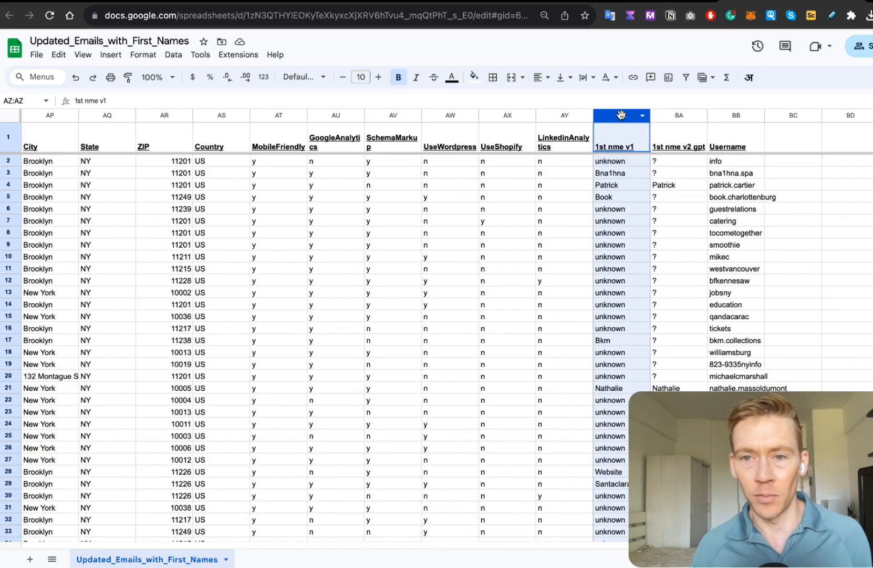
pyautogui.moveTo(622, 115); pyautogui.dragTo(79, 110)
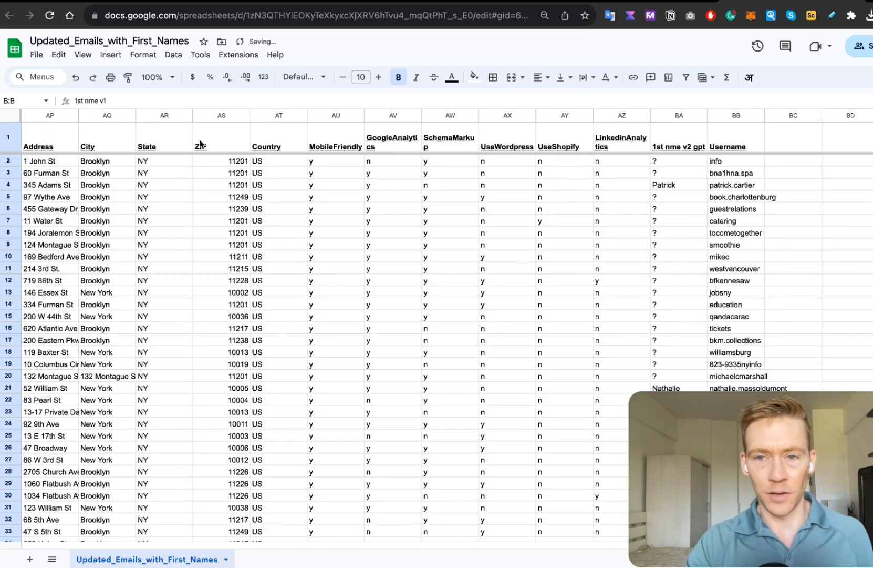
pyautogui.click(736, 115)
pyautogui.moveTo(736, 115); pyautogui.dragTo(48, 100)
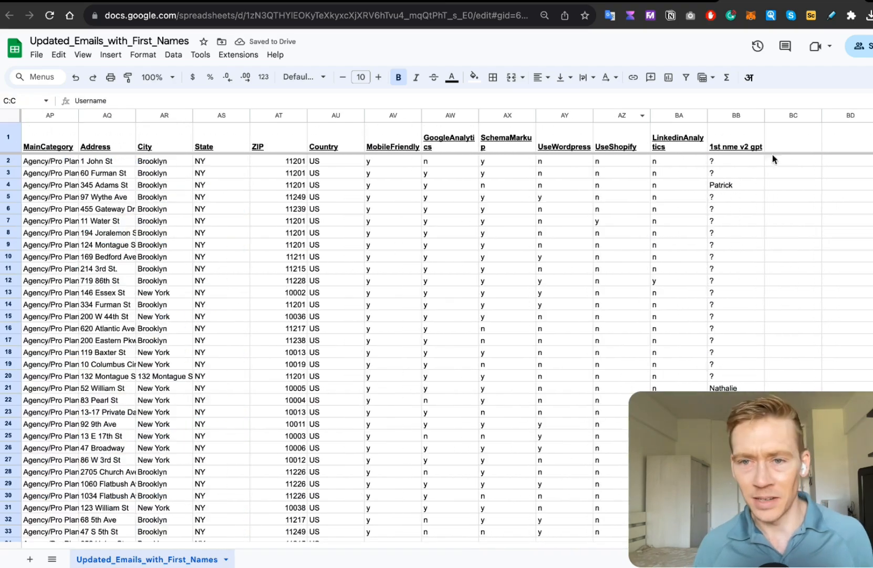
# Move the "1st nme v2 gpt" column to column C, between "1st nme v1" and Username.
pyautogui.moveTo(732, 115); pyautogui.dragTo(159, 113)
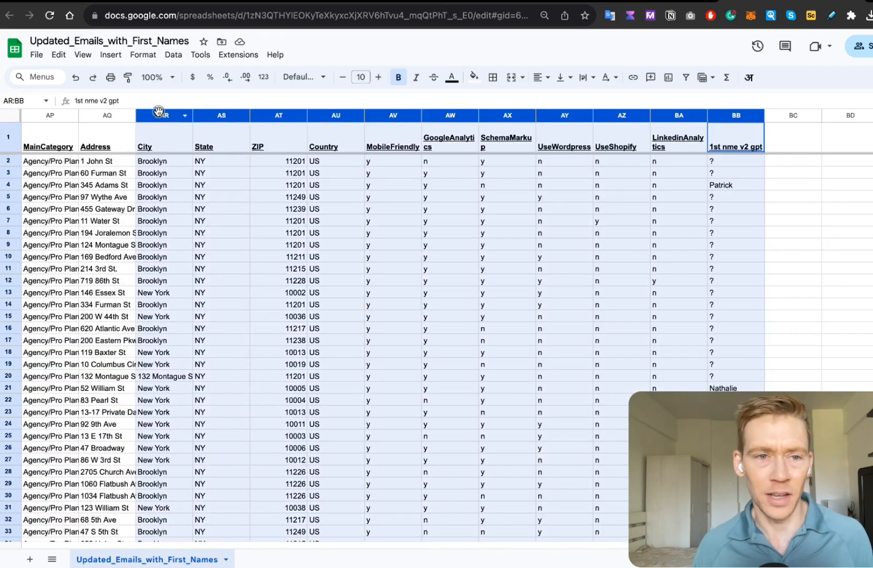
pyautogui.click(836, 224)
pyautogui.click(737, 115)
pyautogui.moveTo(736, 116)
pyautogui.mouseDown()
pyautogui.moveTo(59, 100)
pyautogui.moveTo(150, 114)
pyautogui.mouseUp()
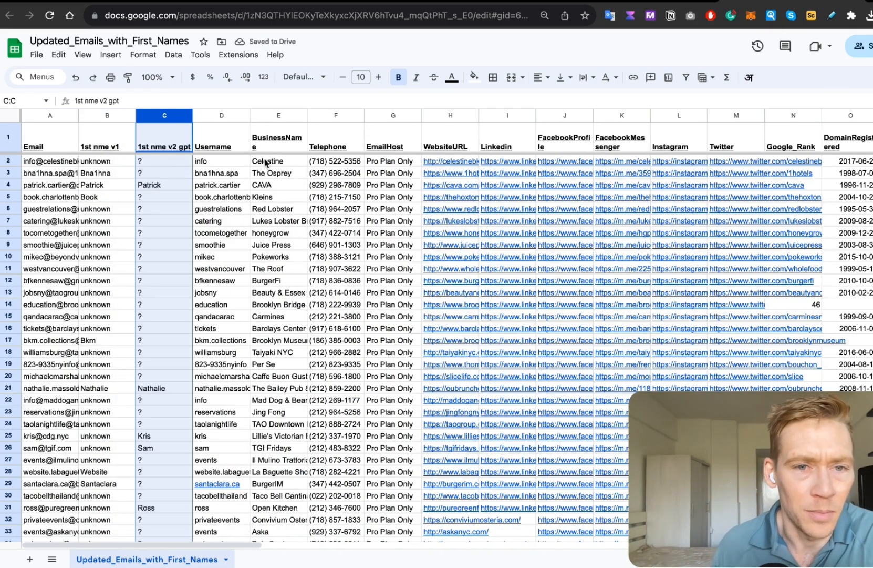
# Reorder the leading columns to Email, Username, "1st nme v2 gpt" and "1st nme v1", with a thick border before "1st nme v1".
pyautogui.scroll(-6, 213, 266)
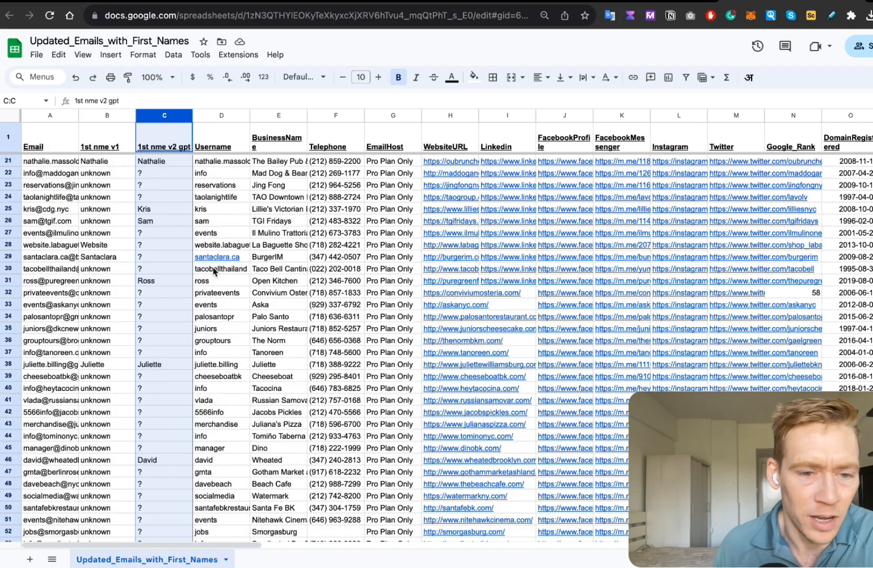
pyautogui.scroll(-4, 213, 267)
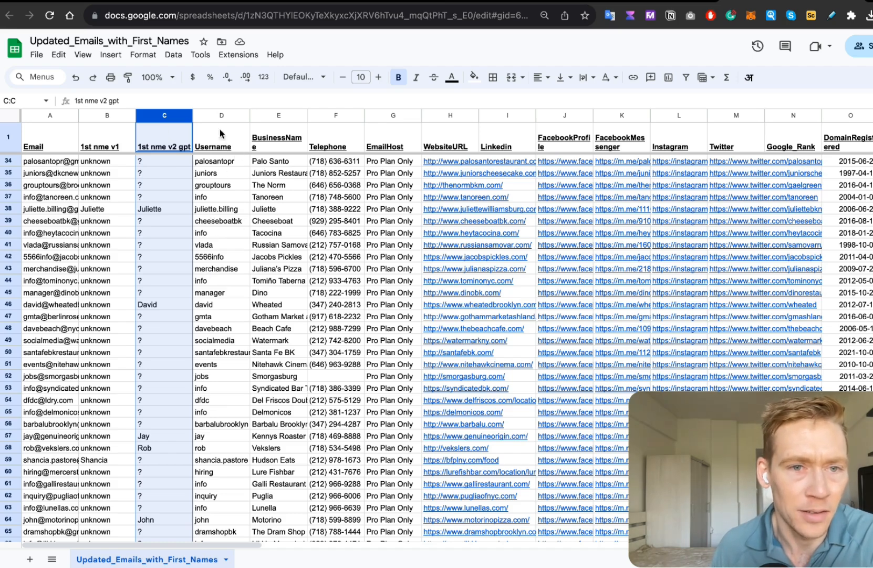
pyautogui.moveTo(222, 115); pyautogui.dragTo(108, 115)
pyautogui.click(158, 116)
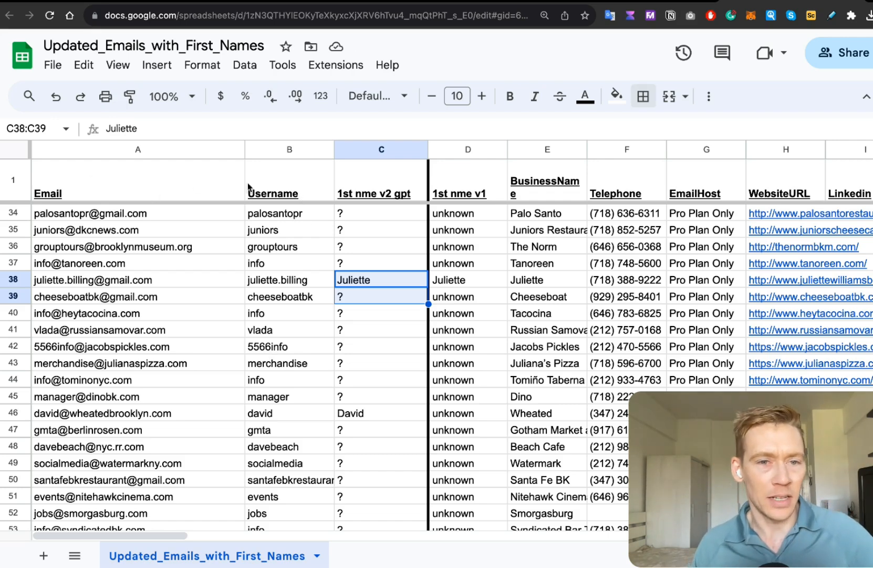
# Insert an empty column directly after "1st nme v2 gpt".
pyautogui.scroll(-4, 279, 353)
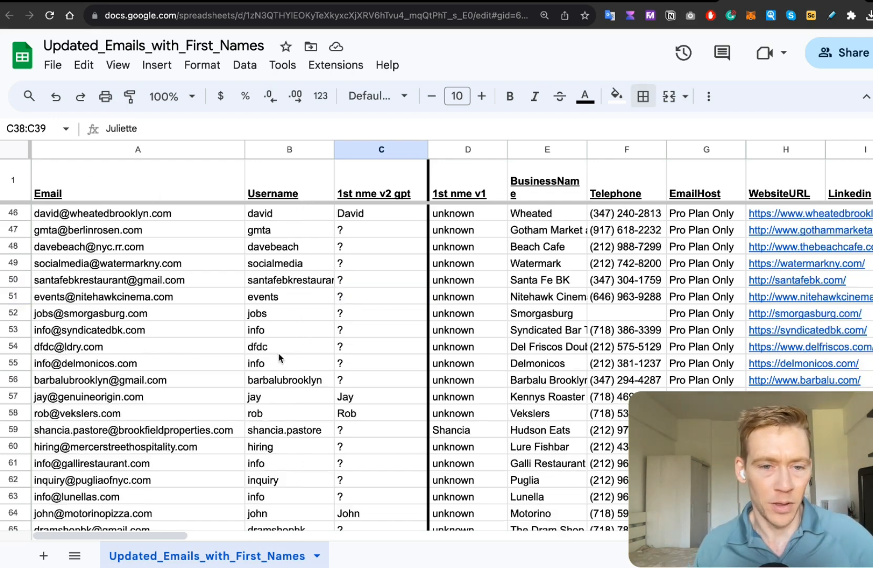
pyautogui.scroll(13, 279, 353)
pyautogui.scroll(2, 347, 282)
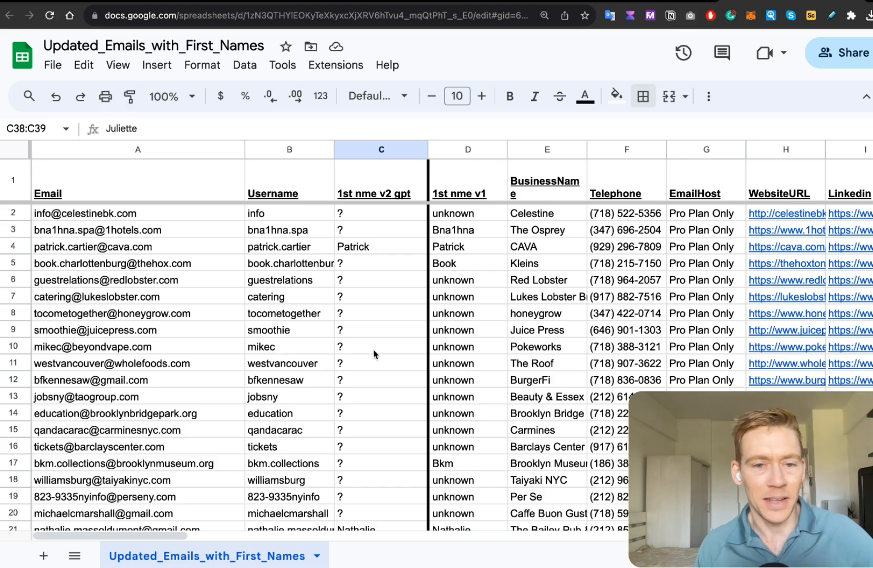
pyautogui.rightClick(368, 149)
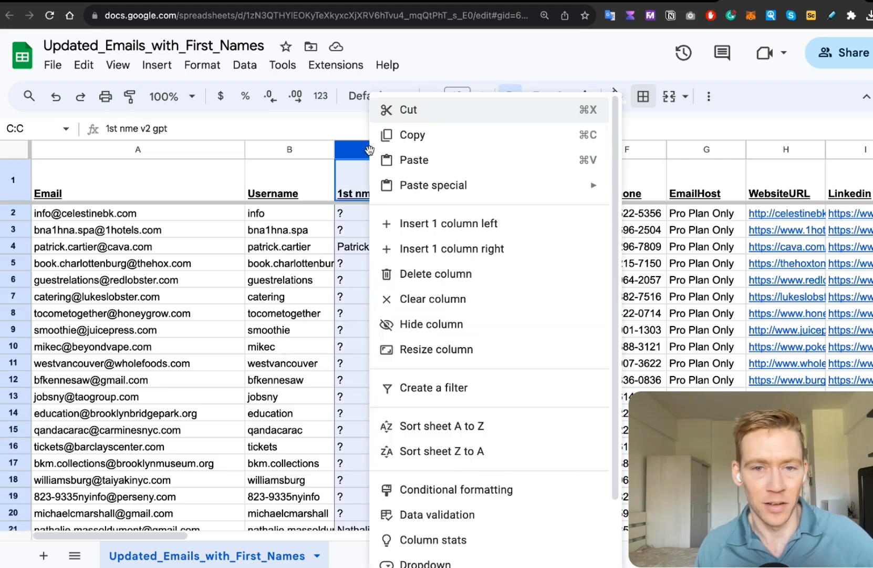
pyautogui.click(490, 262)
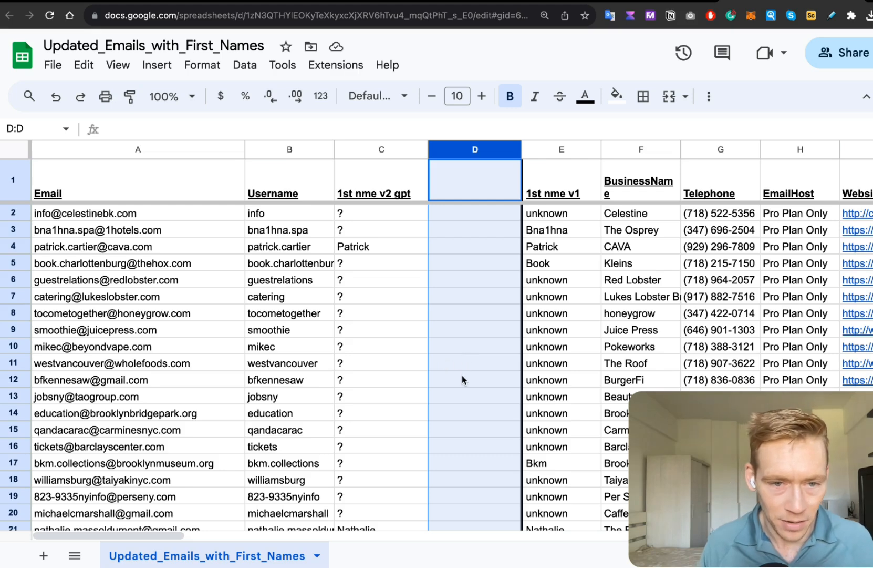
# Enter the first name contained in row 10's username in cell D10 of the new column.
pyautogui.click(429, 334)
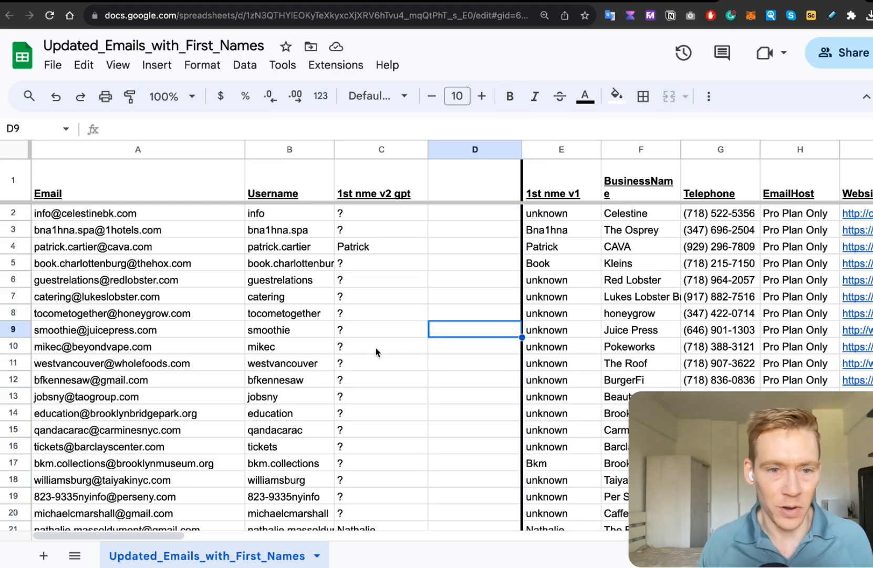
pyautogui.click(431, 346)
pyautogui.write('mike')
pyautogui.click(413, 429)
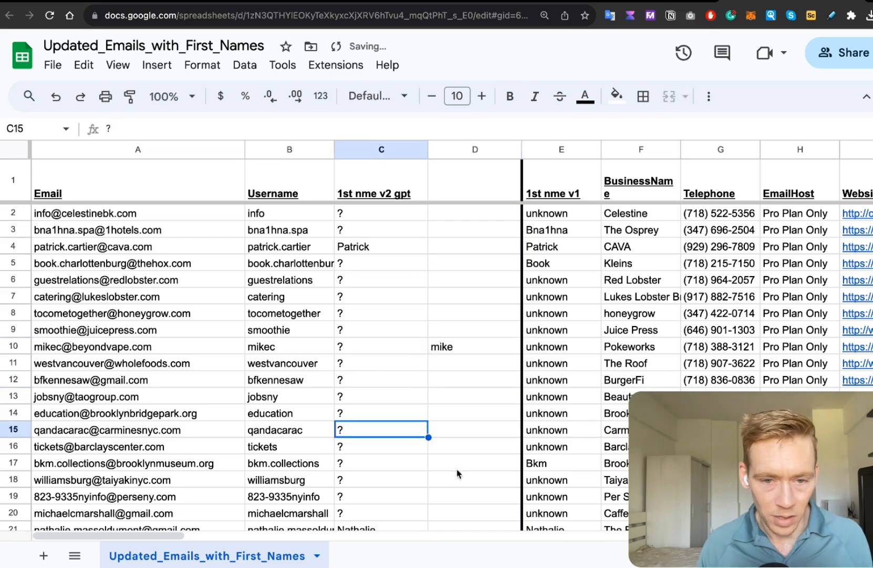
# Compare the "1st nme v2 gpt" results with the usernames and the "1st nme v1" column through about row 208.
pyautogui.click(458, 462)
pyautogui.scroll(-3, 359, 420)
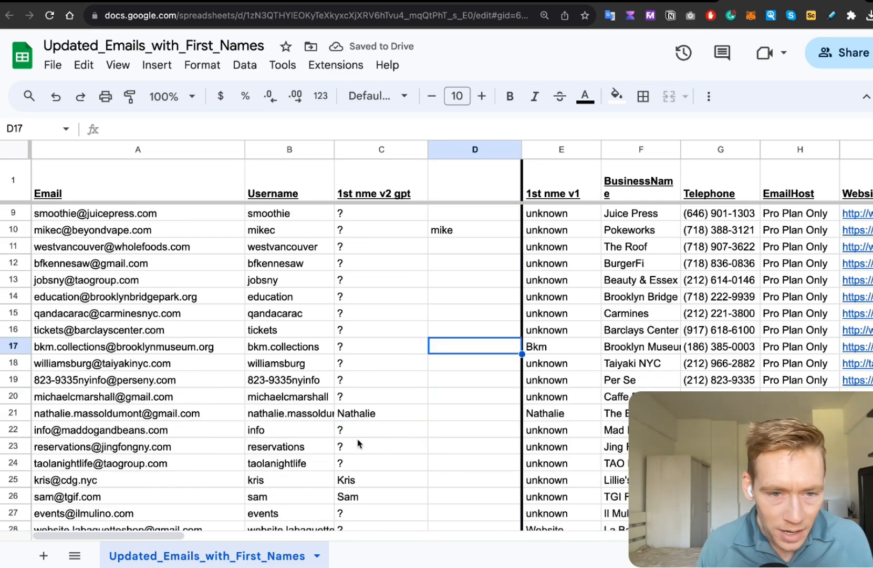
pyautogui.scroll(-5, 352, 445)
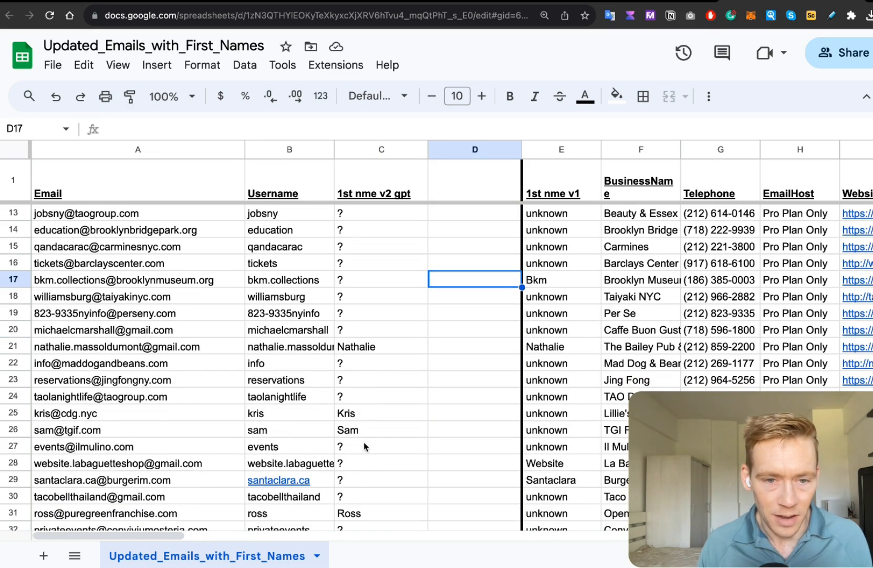
pyautogui.scroll(-3, 361, 434)
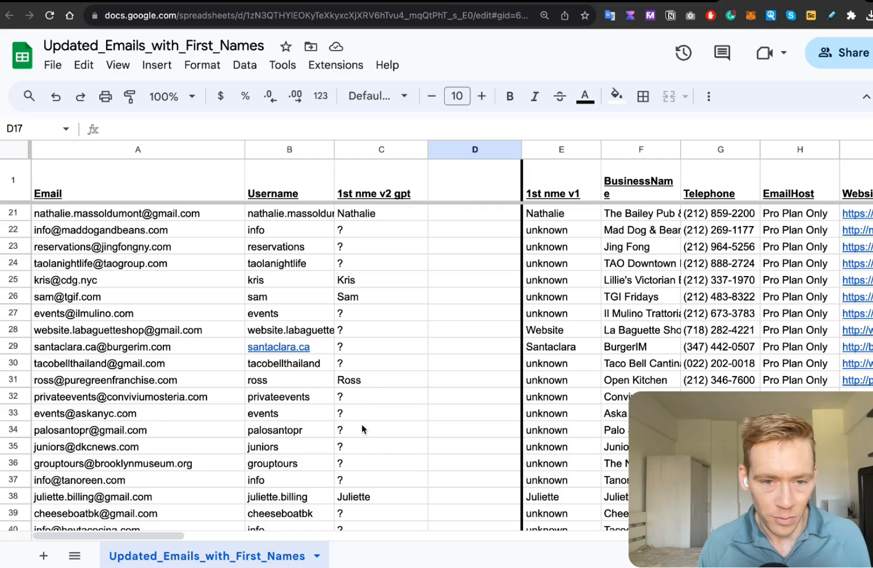
pyautogui.scroll(-2, 362, 429)
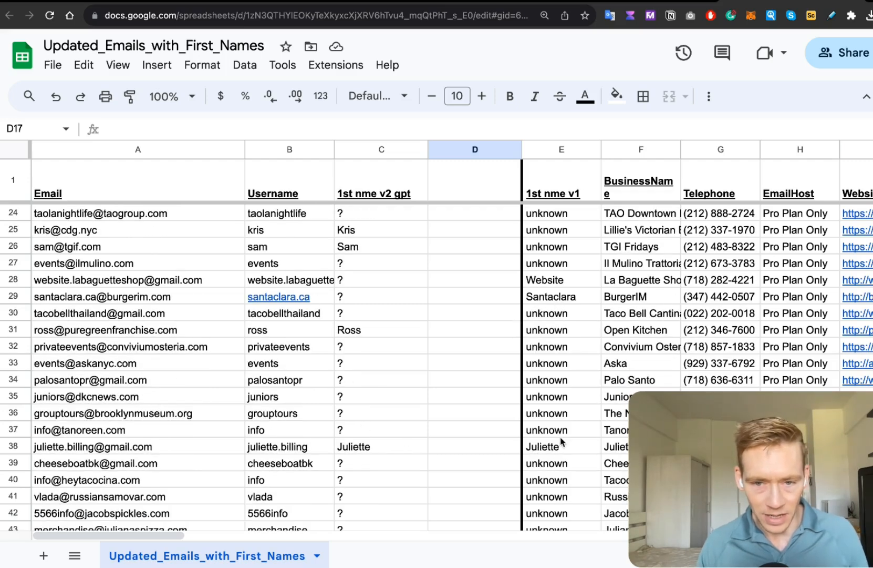
pyautogui.scroll(-2, 559, 441)
pyautogui.scroll(-5, 543, 226)
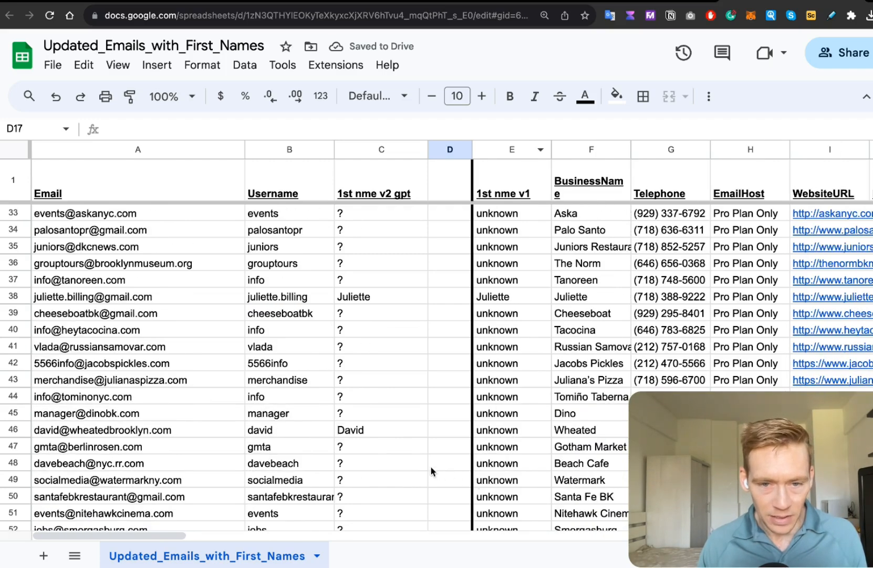
pyautogui.scroll(-2, 332, 422)
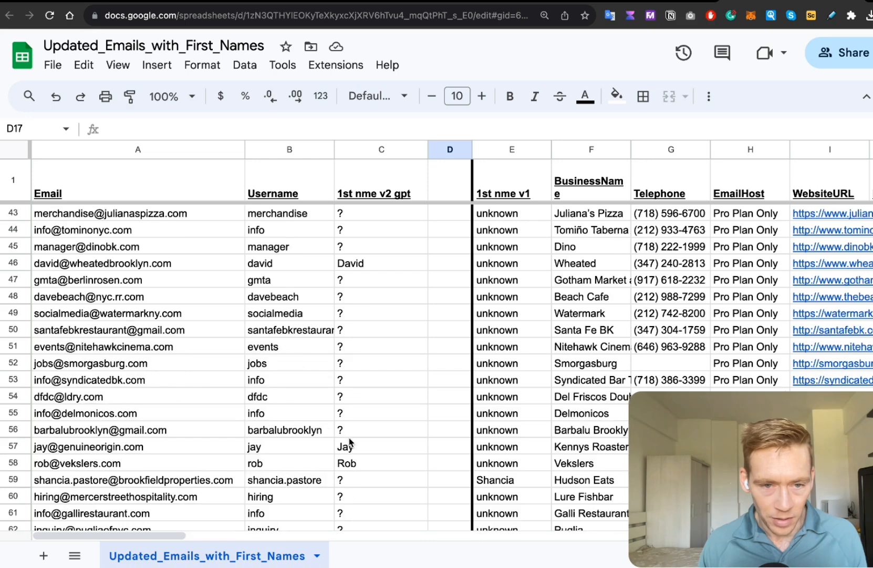
pyautogui.scroll(-1, 333, 446)
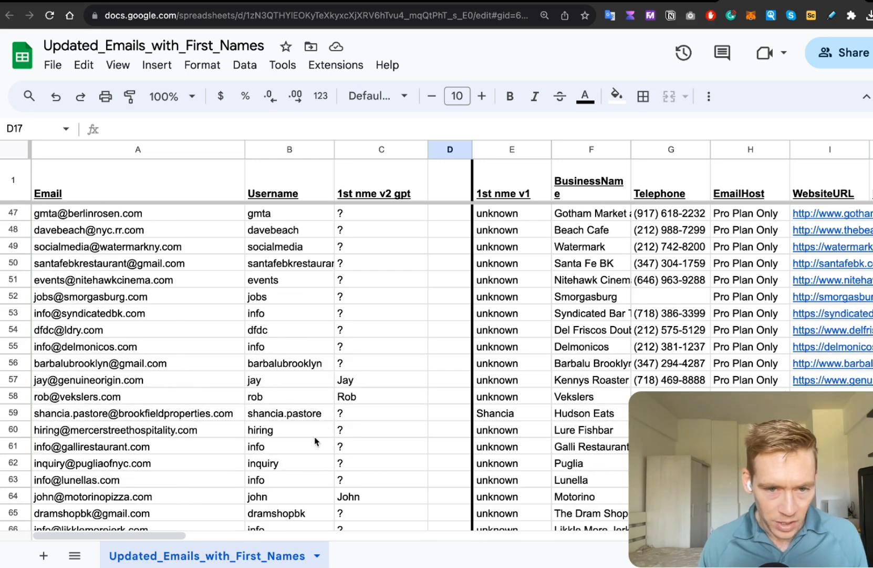
pyautogui.scroll(-2, 288, 471)
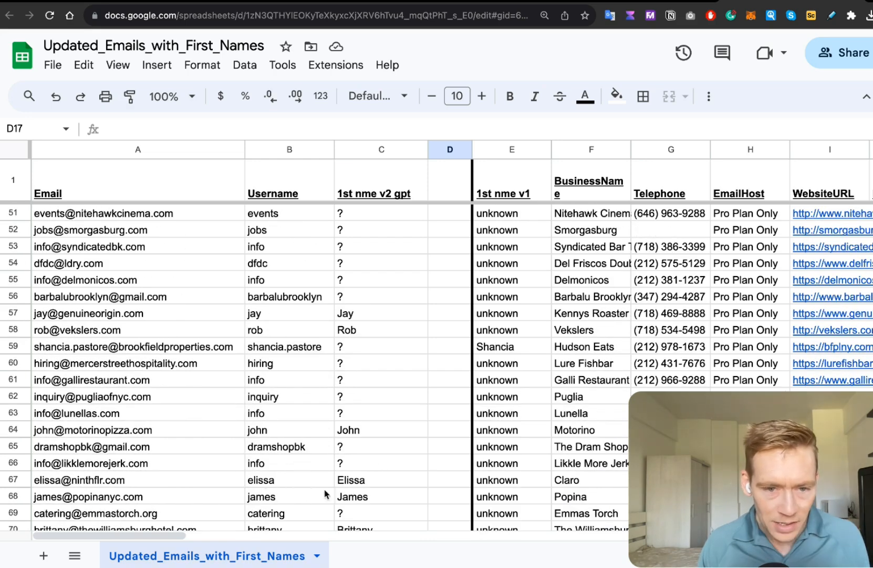
pyautogui.scroll(-5, 324, 494)
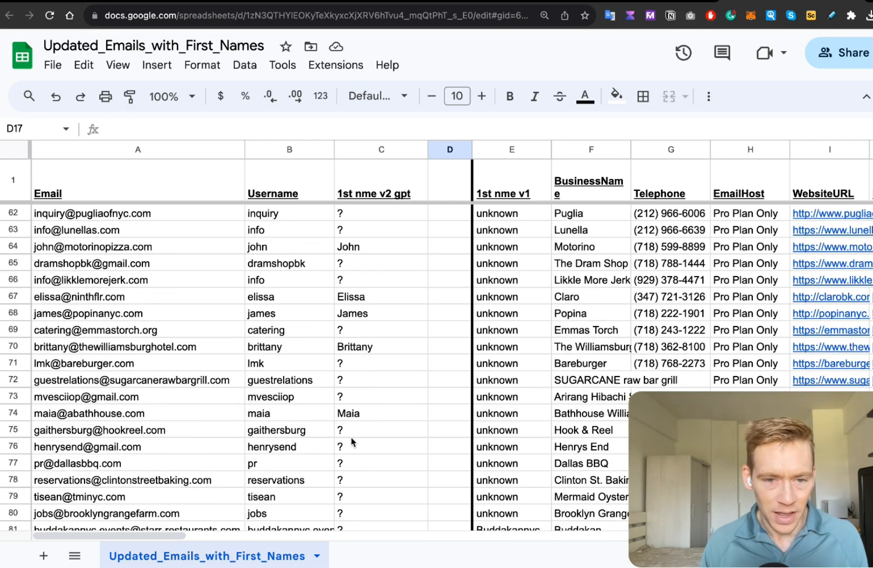
pyautogui.scroll(-2, 352, 442)
pyautogui.scroll(-1, 399, 426)
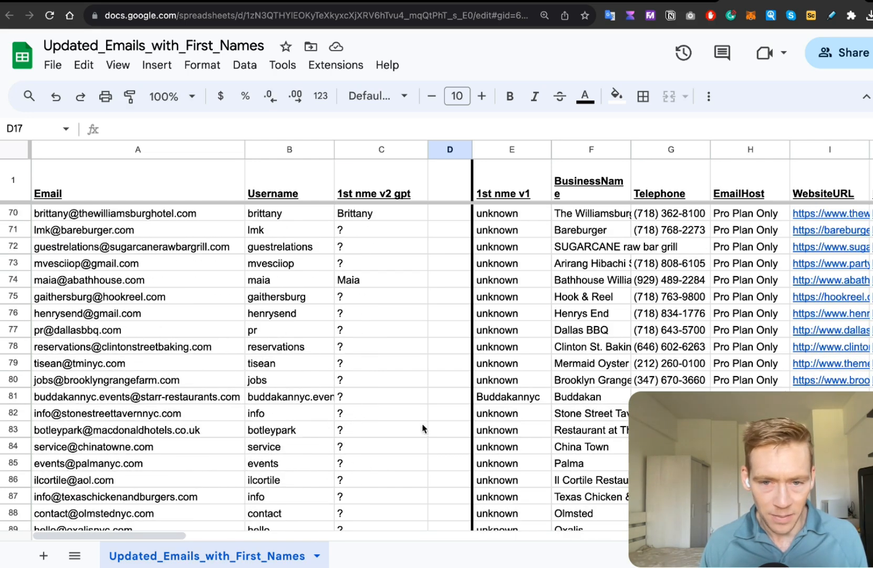
pyautogui.scroll(-1, 359, 422)
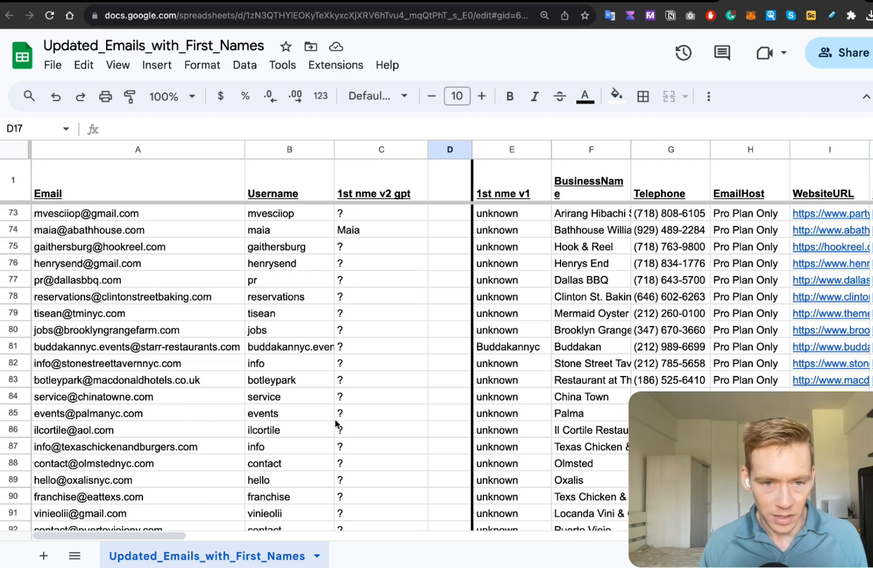
pyautogui.scroll(-9, 337, 423)
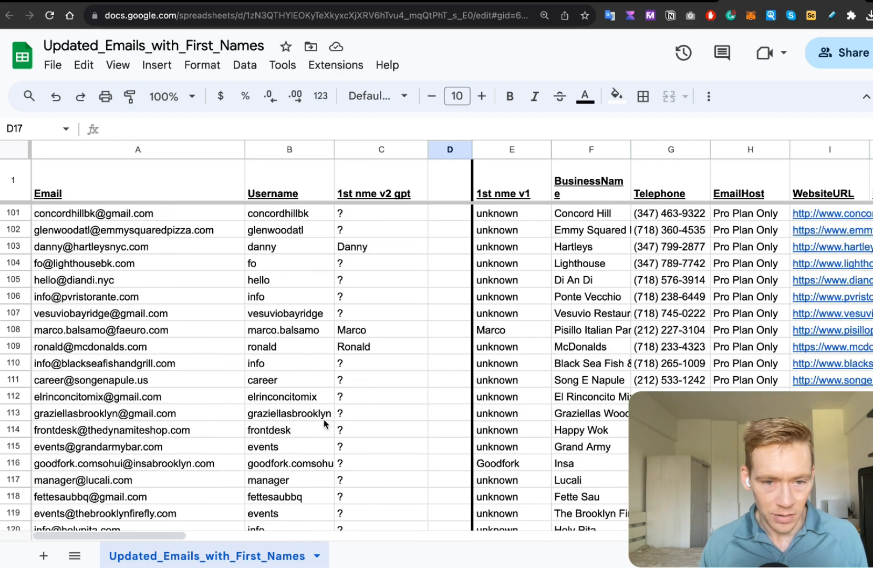
pyautogui.scroll(-7, 324, 423)
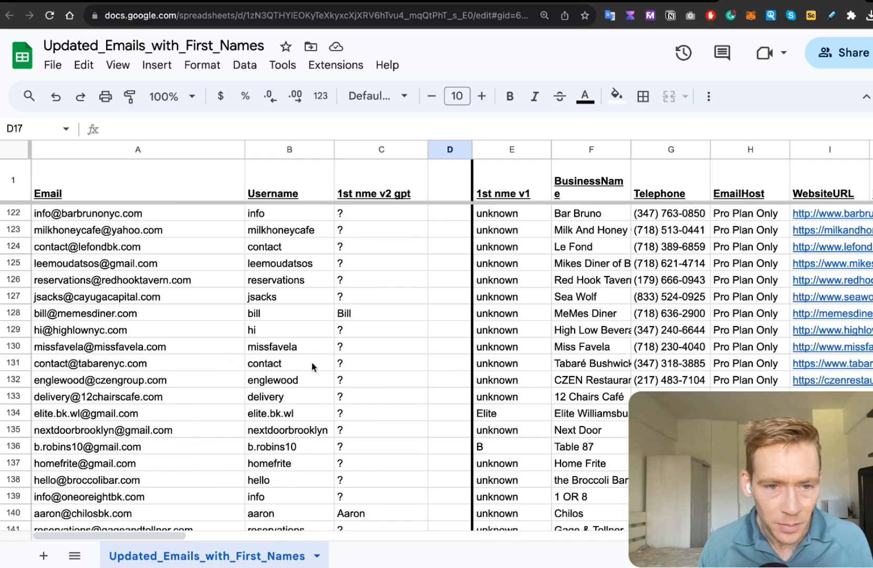
pyautogui.scroll(-2, 308, 389)
pyautogui.scroll(-3, 336, 405)
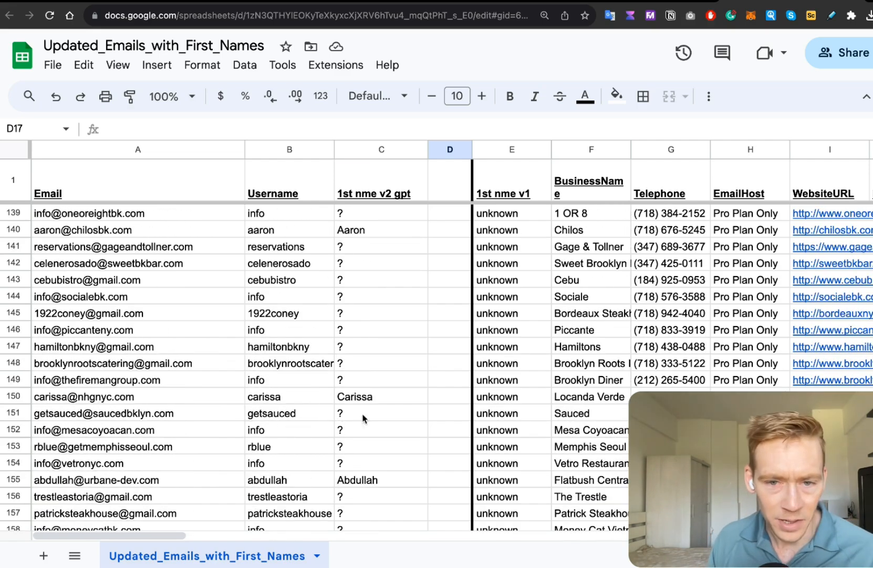
pyautogui.scroll(-1, 316, 486)
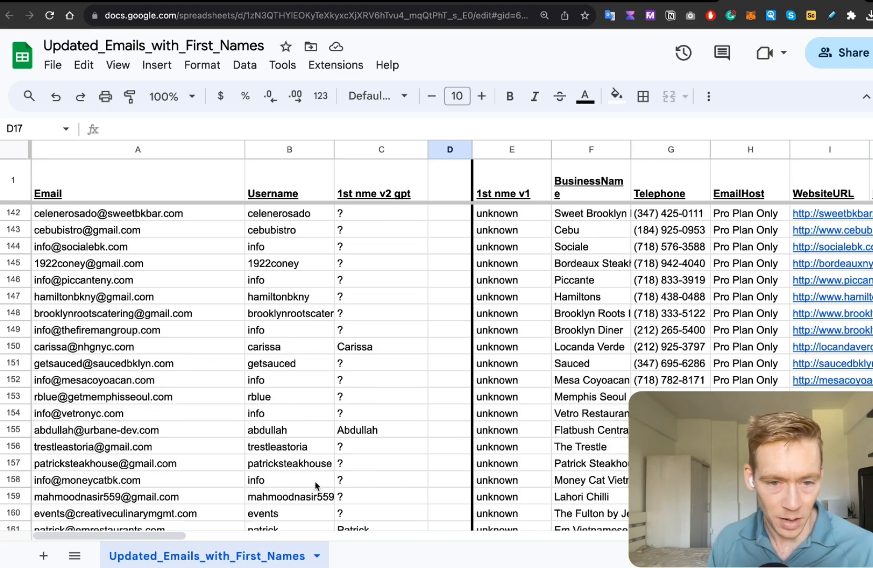
pyautogui.scroll(-2, 360, 439)
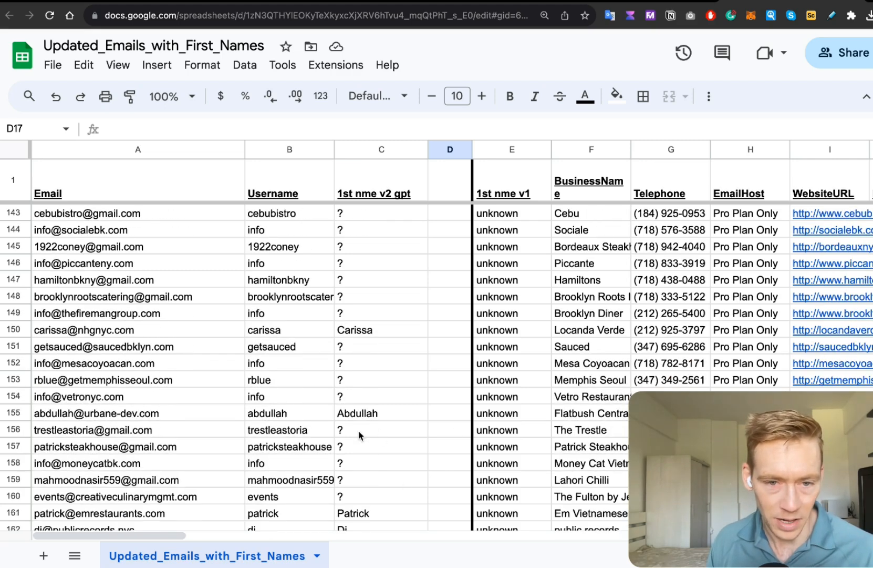
pyautogui.scroll(-9, 360, 473)
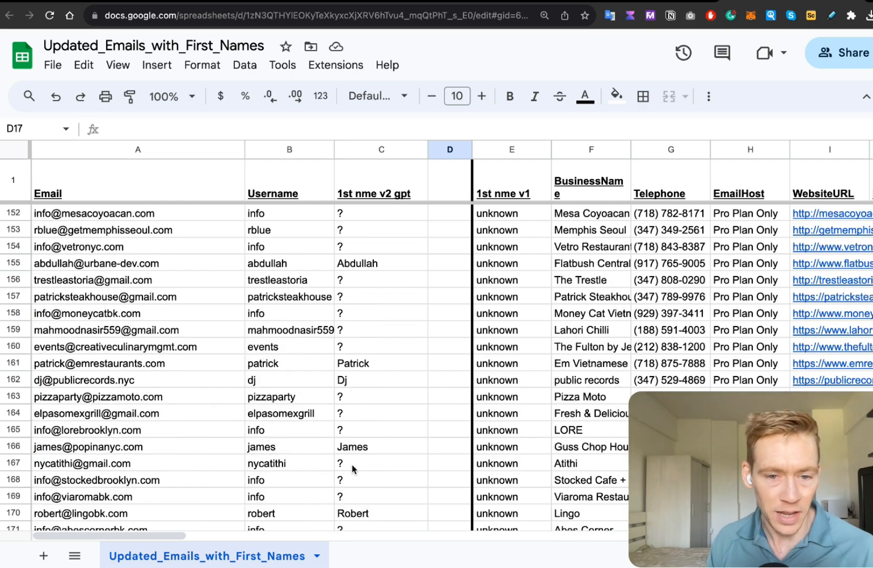
pyautogui.scroll(-7, 356, 461)
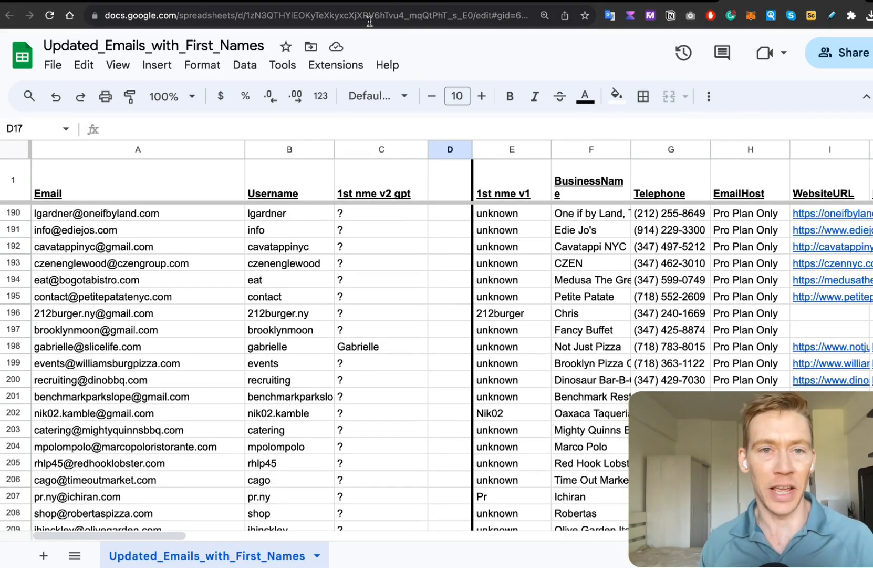
# Switch to the Social Security website's "Beyond the Top 1000 Names" page and review the available name data.
pyautogui.click(364, 1)
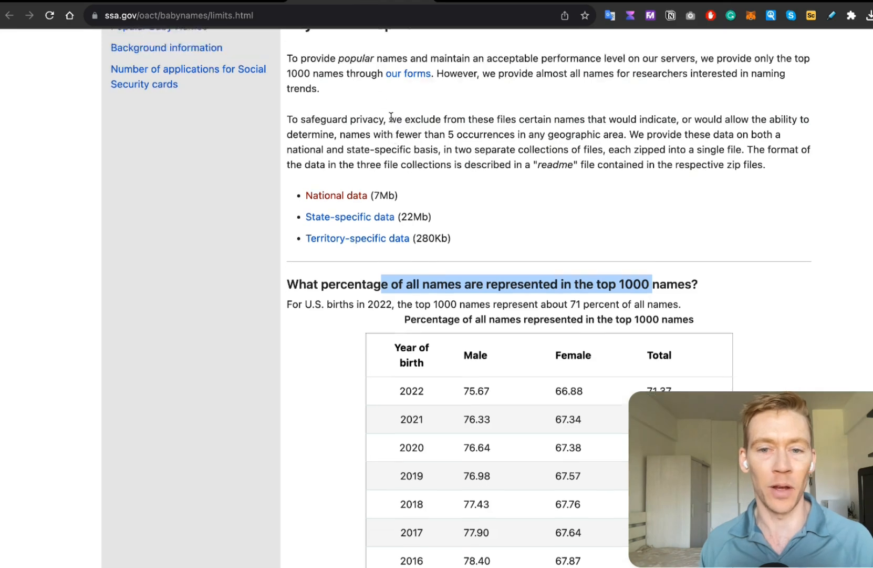
pyautogui.scroll(5, 336, 157)
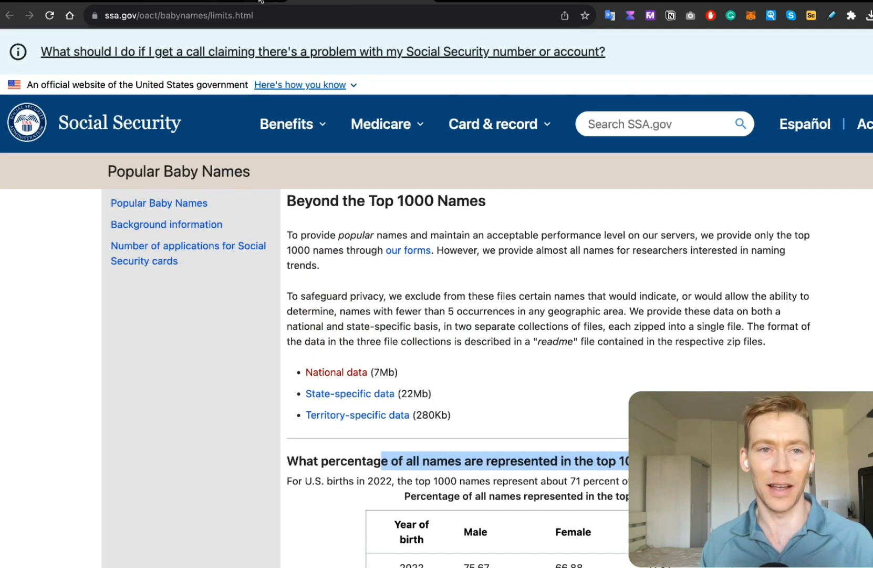
# Switch back to the ChatGPT GPT editor and open the publishing options for the name extractor GPT.
pyautogui.click(216, 1)
pyautogui.click(321, 2)
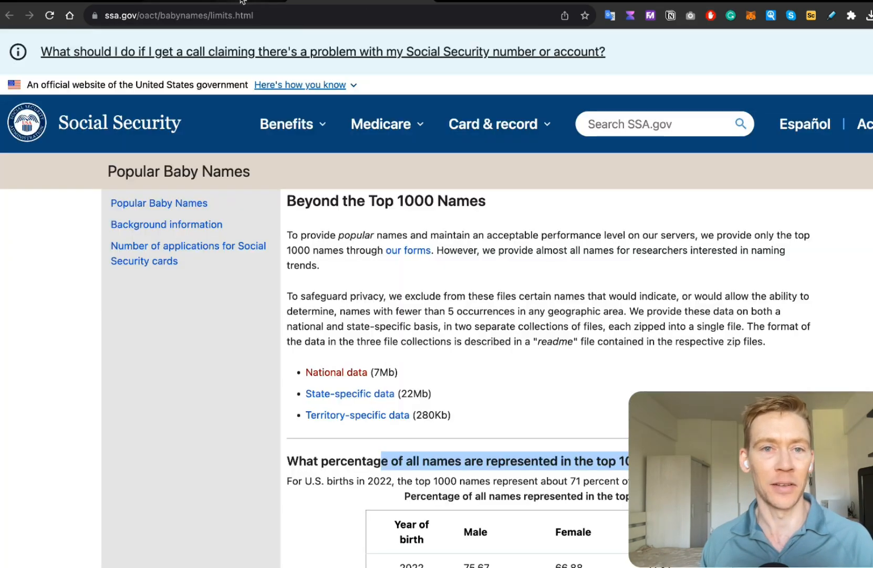
pyautogui.click(155, 2)
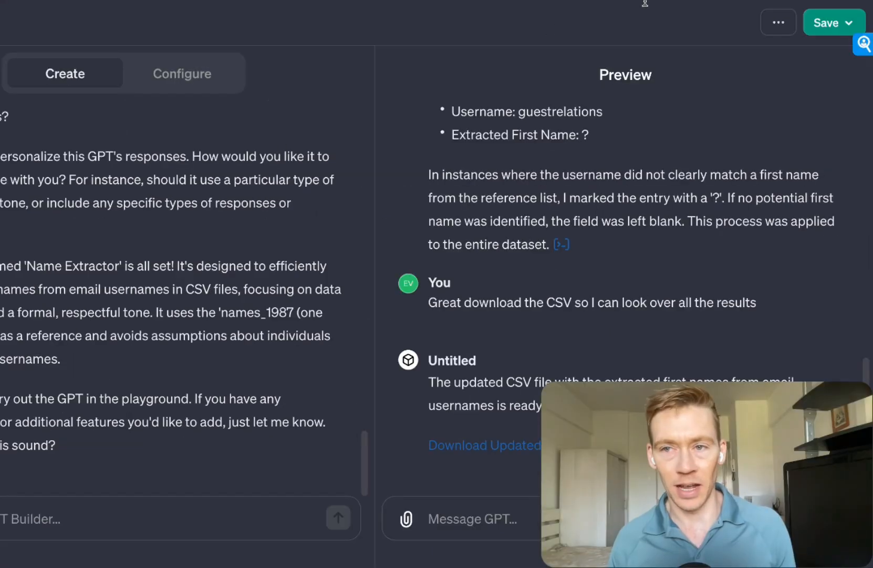
pyautogui.click(824, 26)
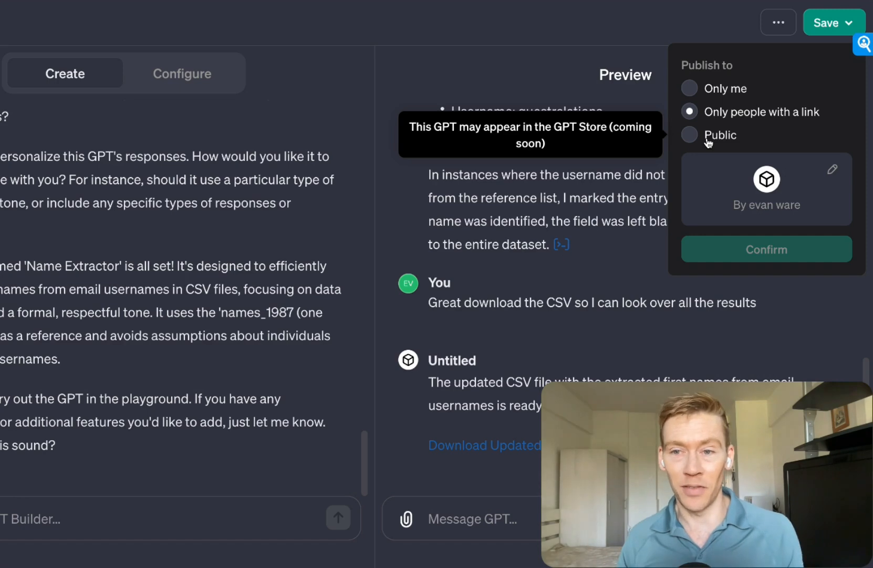
# Try the Public publishing option and inspect the builder profile settings.
pyautogui.click(710, 138)
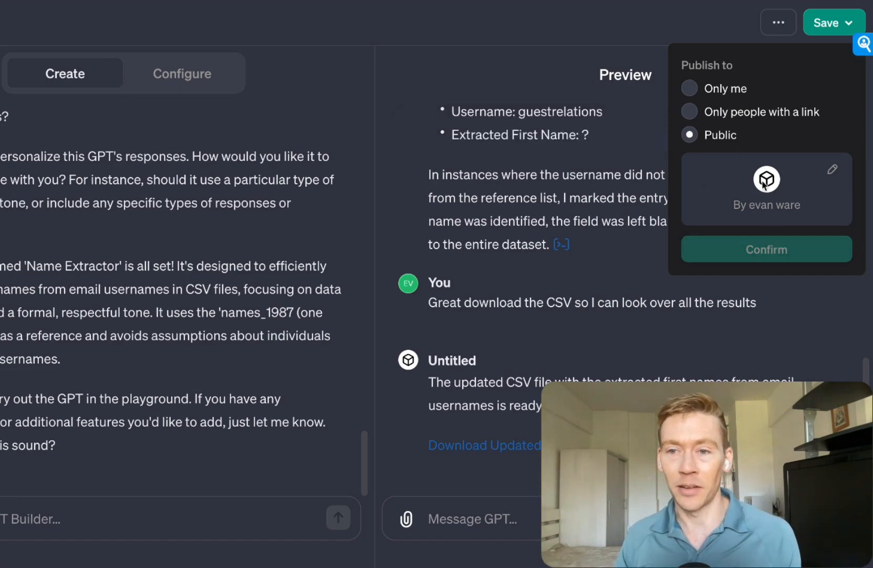
pyautogui.press('Up')
pyautogui.click(709, 140)
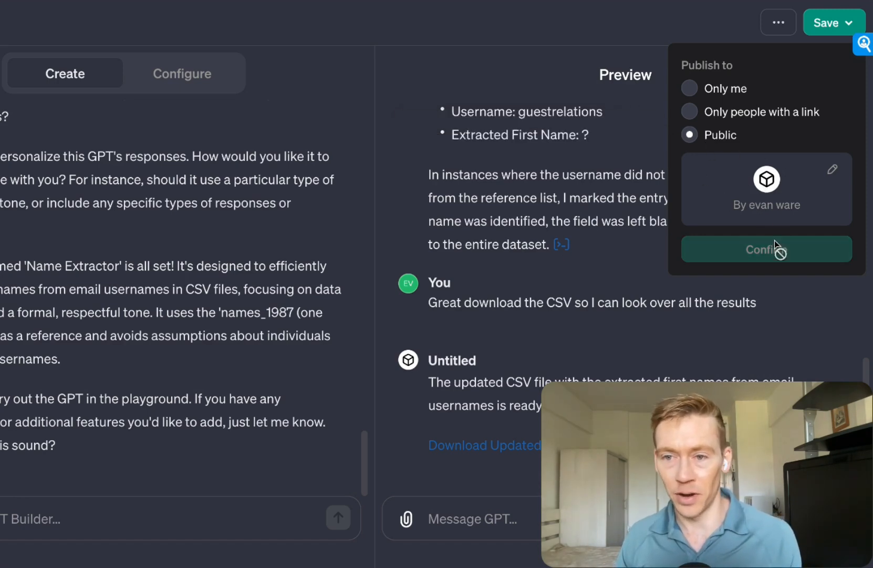
pyautogui.click(779, 199)
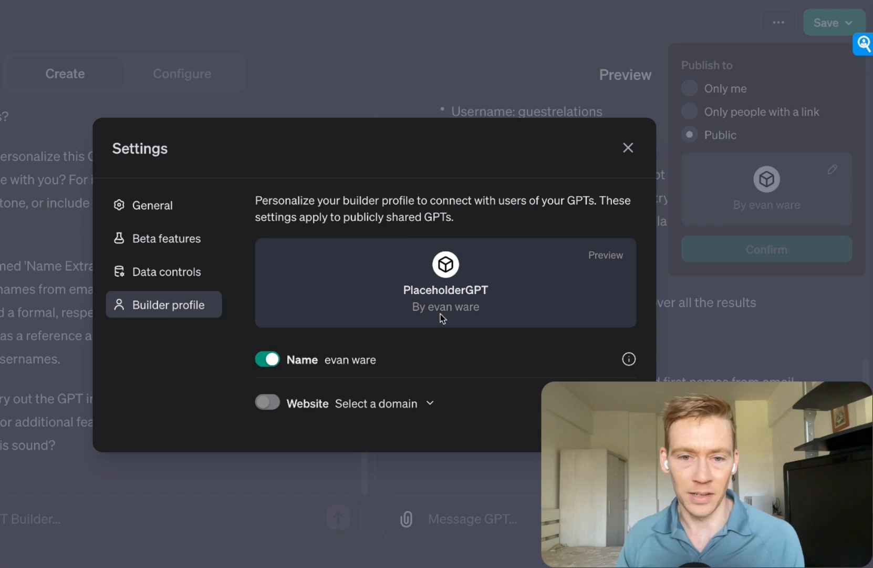
pyautogui.click(625, 149)
# Set the GPT's publishing visibility to "Only me".
pyautogui.click(693, 114)
pyautogui.click(690, 90)
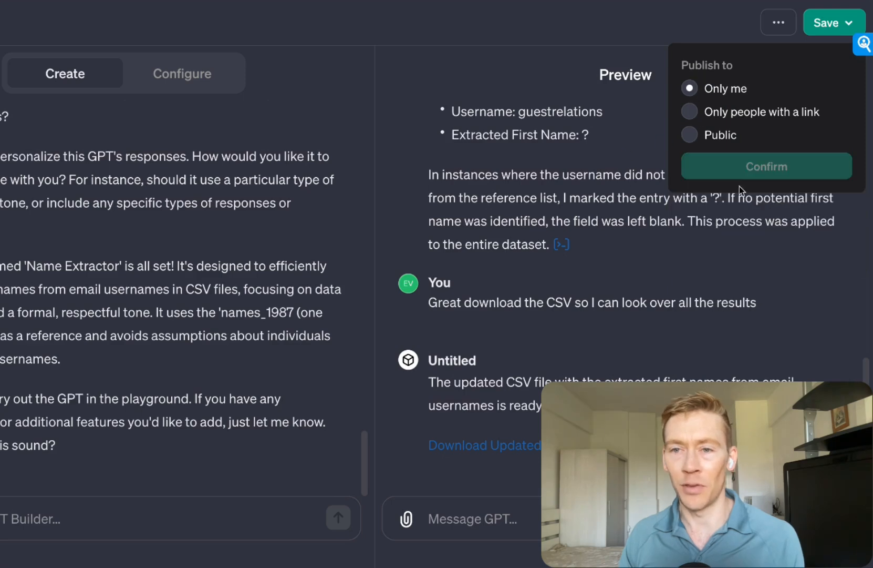